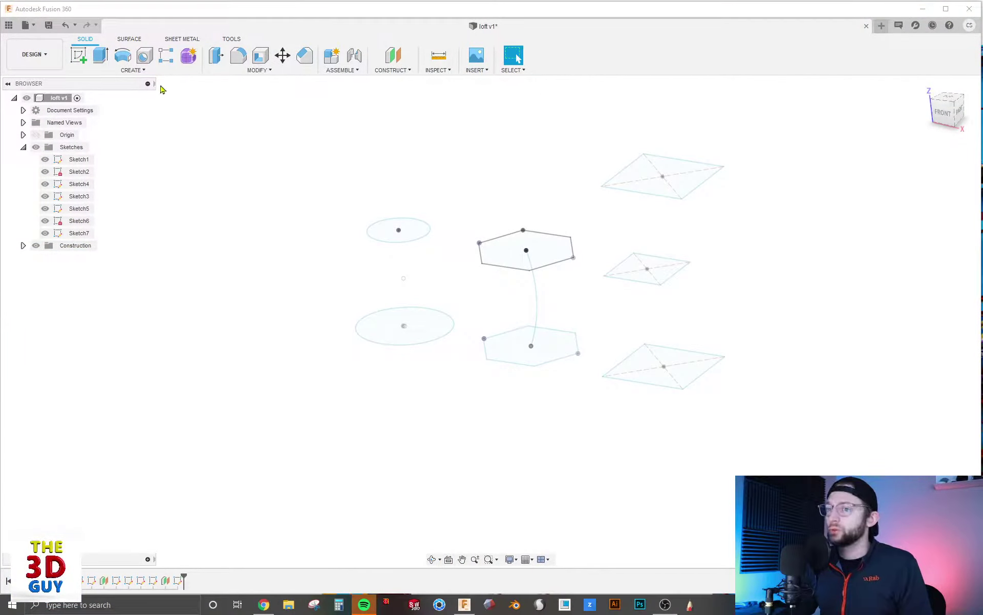
- Start a loft from the large lower circle to the small upper circle
{"action": "left_click", "coordinate": [136, 70]}
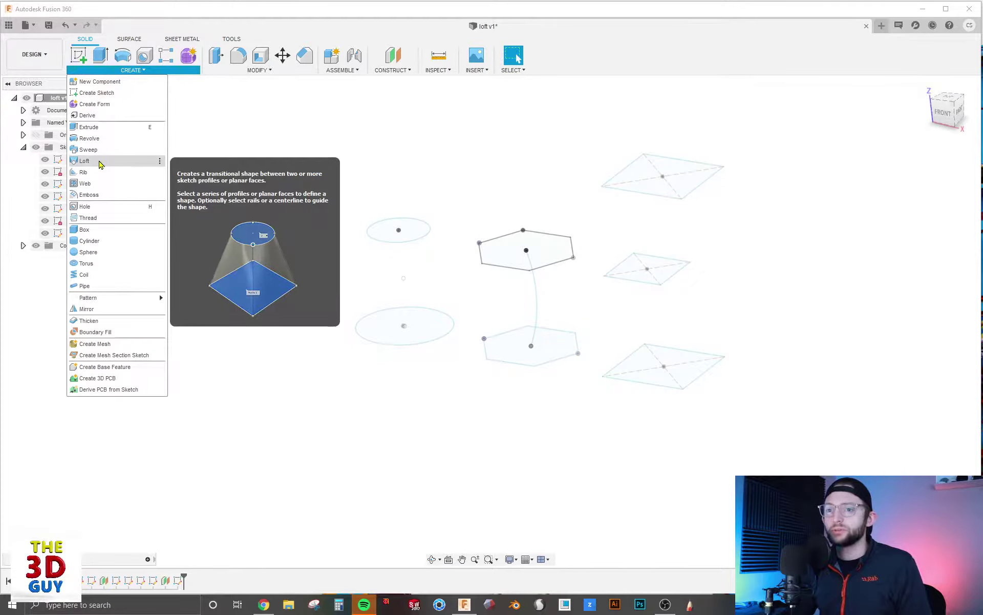
{"action": "left_click", "coordinate": [101, 162]}
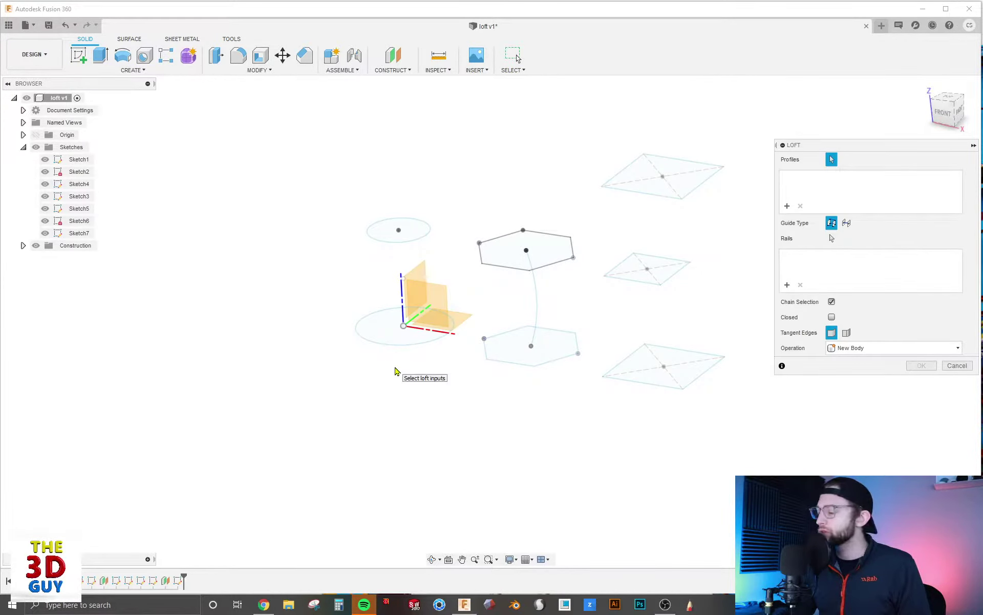
{"action": "left_click", "coordinate": [133, 70]}
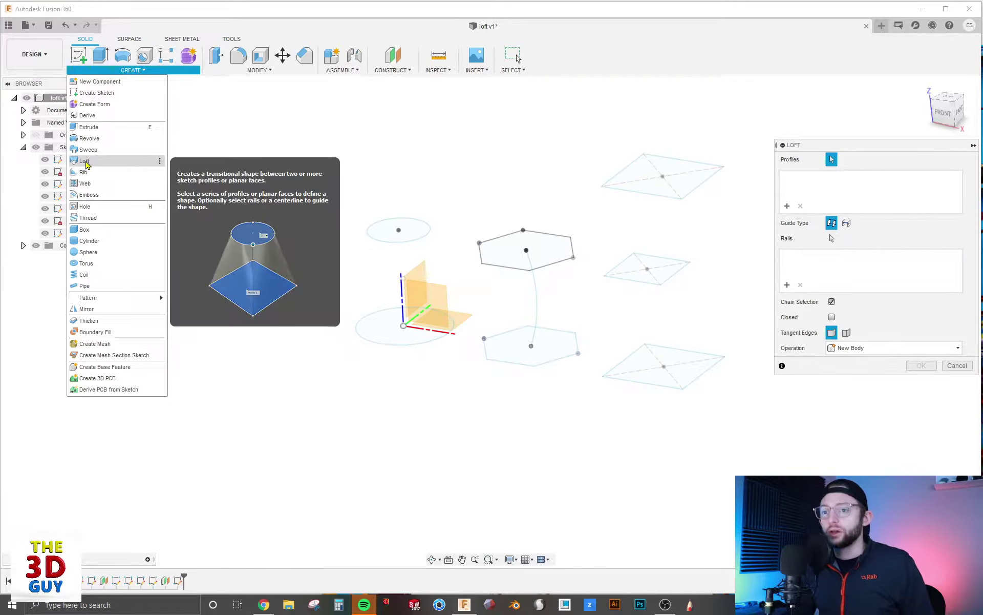
{"action": "left_click", "coordinate": [85, 162]}
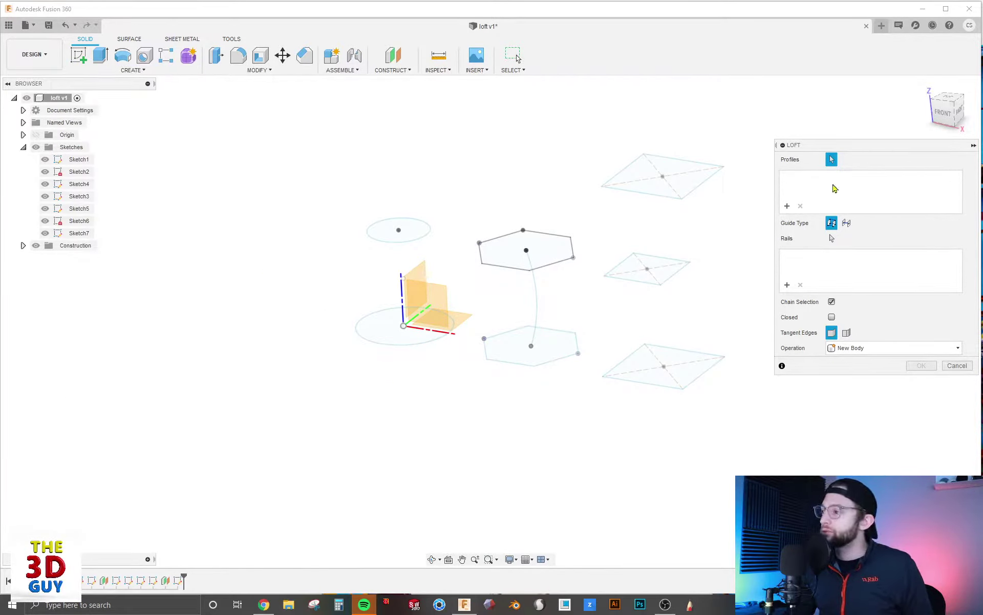
{"action": "left_click", "coordinate": [384, 329]}
{"action": "left_click", "coordinate": [368, 240]}
{"action": "scroll", "coordinate": [302, 268], "scroll_direction": "up", "scroll_amount": 4}
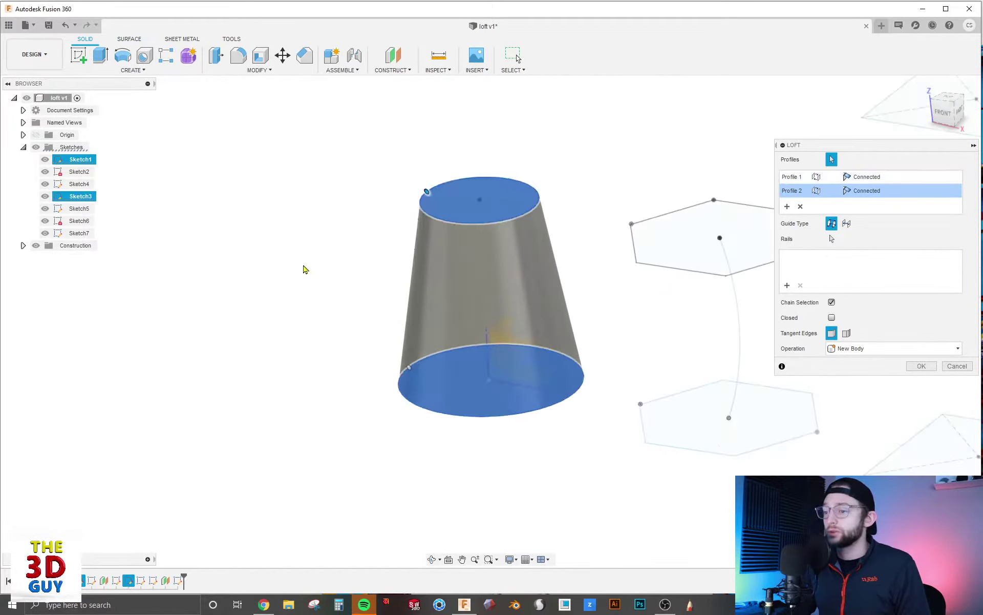
- Shift the upper circle's alignment point along its edge to twist the loft
{"action": "mouse_move", "coordinate": [355, 279]}
{"action": "middle_mouse_down", "text": "shift"}
{"action": "mouse_move", "coordinate": [382, 266]}
{"action": "mouse_move", "coordinate": [413, 274]}
{"action": "mouse_move", "coordinate": [404, 291]}
{"action": "middle_mouse_up", "text": "shift"}
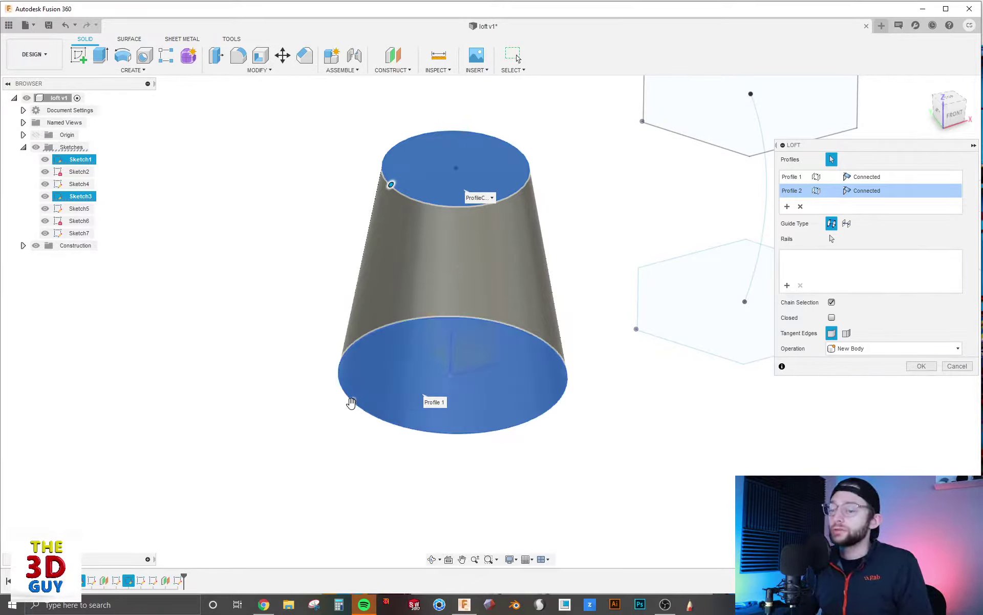
{"action": "mouse_move", "coordinate": [393, 183]}
{"action": "left_mouse_down"}
{"action": "mouse_move", "coordinate": [451, 210]}
{"action": "mouse_move", "coordinate": [488, 208]}
{"action": "left_mouse_up"}
{"action": "mouse_move", "coordinate": [488, 208]}
{"action": "middle_mouse_down", "text": "shift"}
{"action": "mouse_move", "coordinate": [513, 277]}
{"action": "mouse_move", "coordinate": [592, 287]}
{"action": "mouse_move", "coordinate": [487, 268]}
{"action": "mouse_move", "coordinate": [465, 276]}
{"action": "mouse_move", "coordinate": [500, 279]}
{"action": "mouse_move", "coordinate": [498, 290]}
{"action": "middle_mouse_up", "text": "shift"}
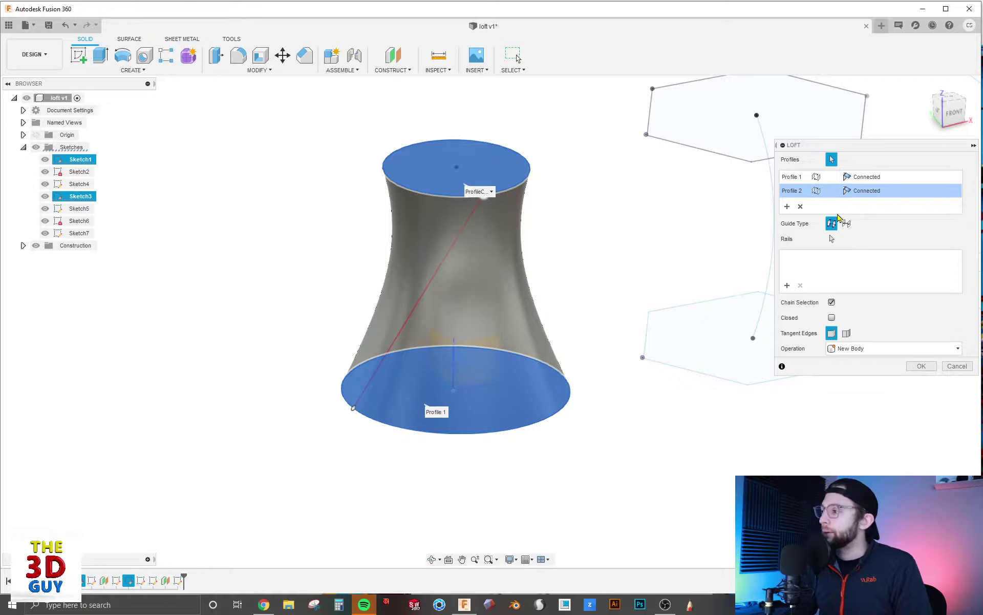
- Set Profile 1's end condition to Direction with a takeoff weight of about 1.524 and a takeoff angle of 0 degrees
{"action": "left_click", "coordinate": [895, 179]}
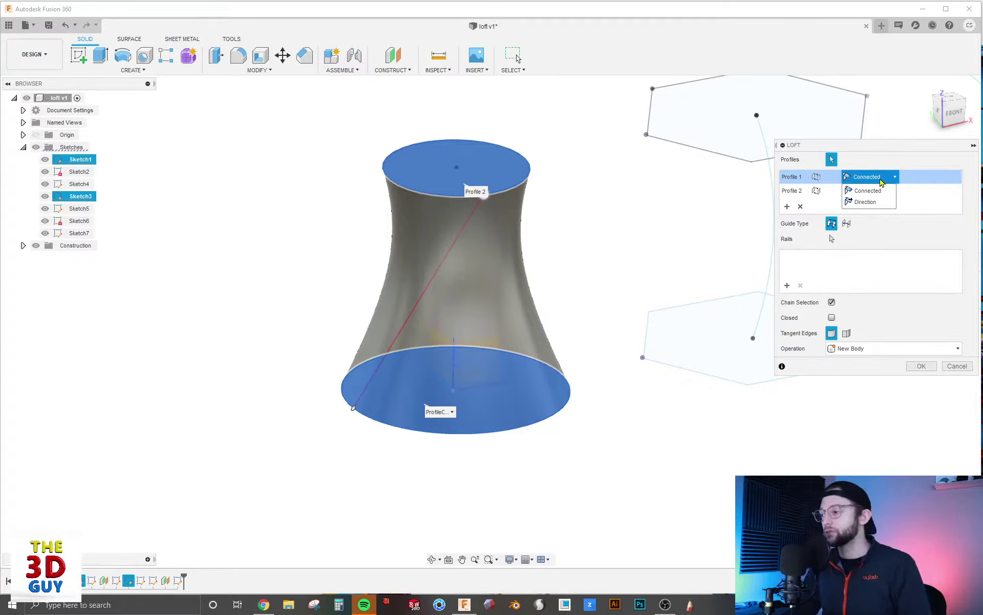
{"action": "left_click", "coordinate": [865, 202]}
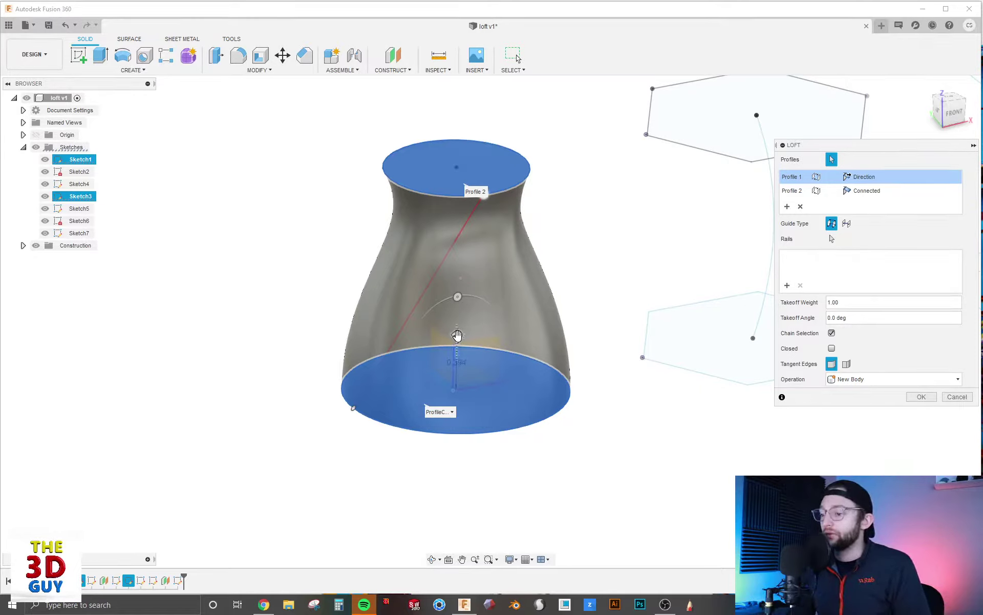
{"action": "mouse_move", "coordinate": [458, 335]}
{"action": "left_mouse_down"}
{"action": "mouse_move", "coordinate": [449, 308]}
{"action": "mouse_move", "coordinate": [444, 326]}
{"action": "left_mouse_up"}
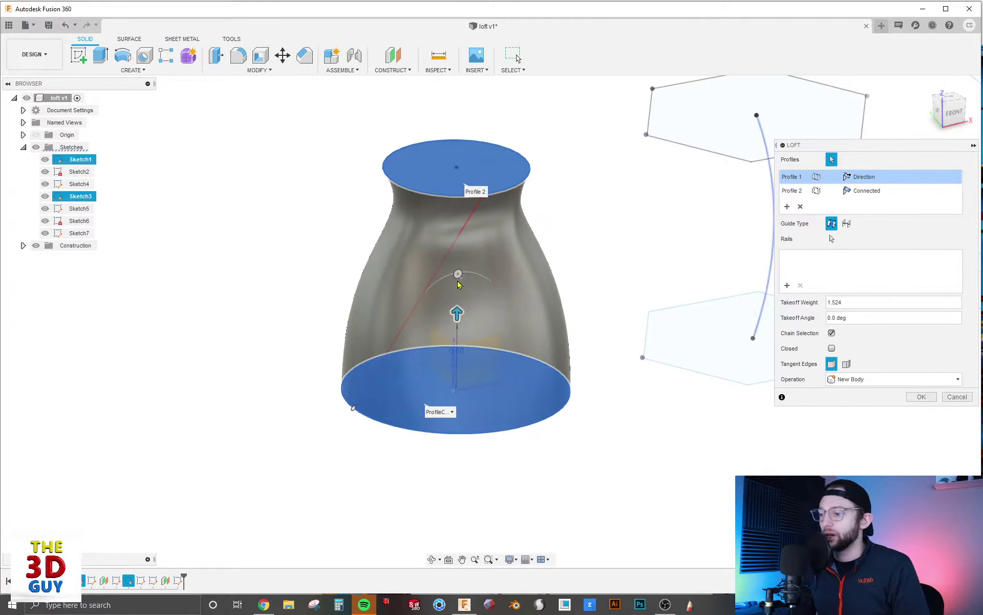
{"action": "mouse_move", "coordinate": [459, 275]}
{"action": "left_mouse_down"}
{"action": "mouse_move", "coordinate": [421, 292]}
{"action": "mouse_move", "coordinate": [416, 311]}
{"action": "mouse_move", "coordinate": [432, 289]}
{"action": "mouse_move", "coordinate": [459, 288]}
{"action": "left_mouse_up"}
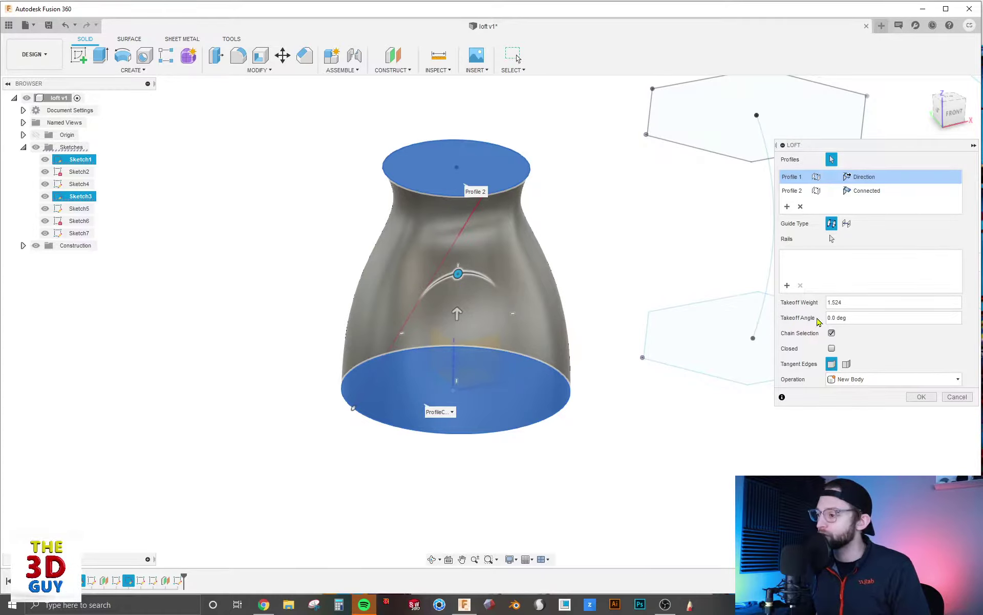
{"action": "left_click", "coordinate": [842, 303]}
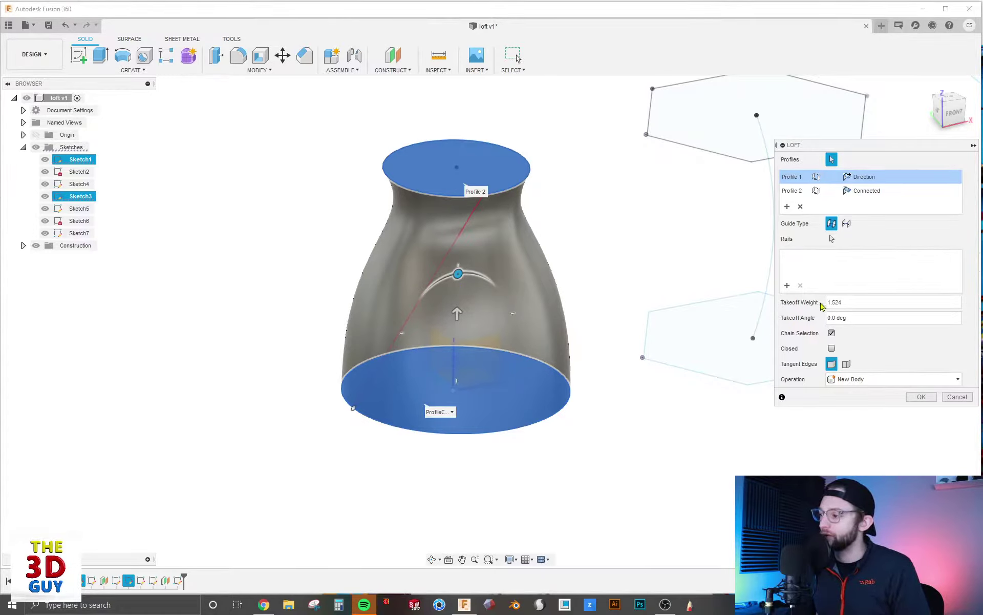
{"action": "key", "text": "Tab"}
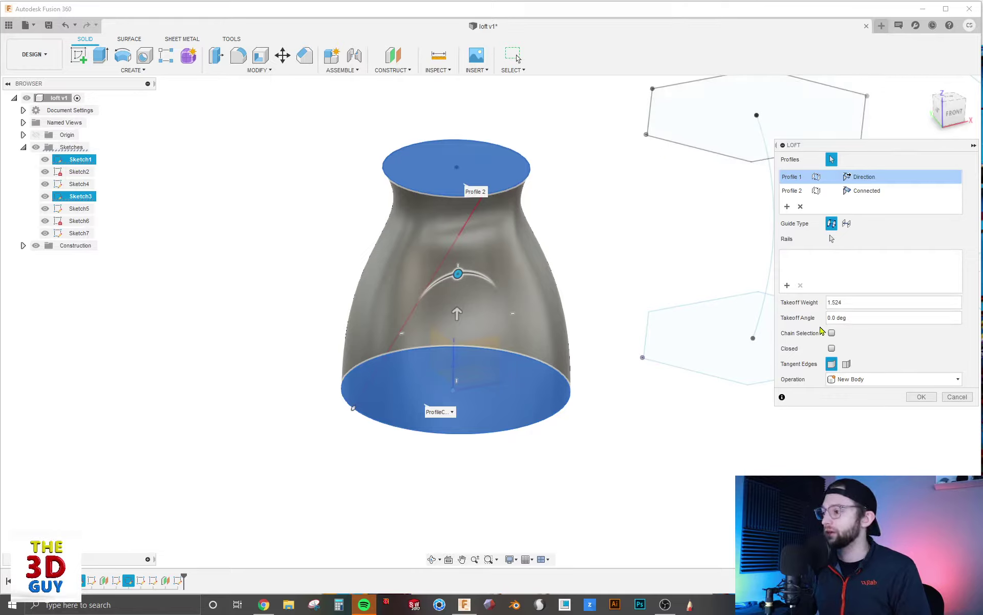
- Try the loft's Closed option with the upper circle's alignment point moved back, review the operation types, and turn Closed off
{"action": "left_click", "coordinate": [831, 349]}
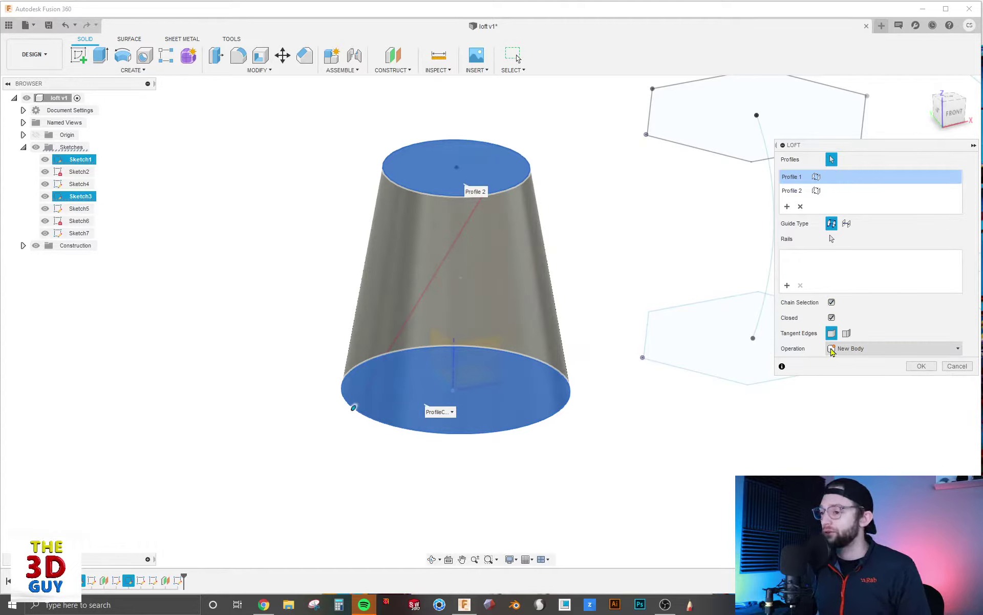
{"action": "middle_click_drag", "start_coordinate": [529, 201], "coordinate": [479, 203], "text": "shift"}
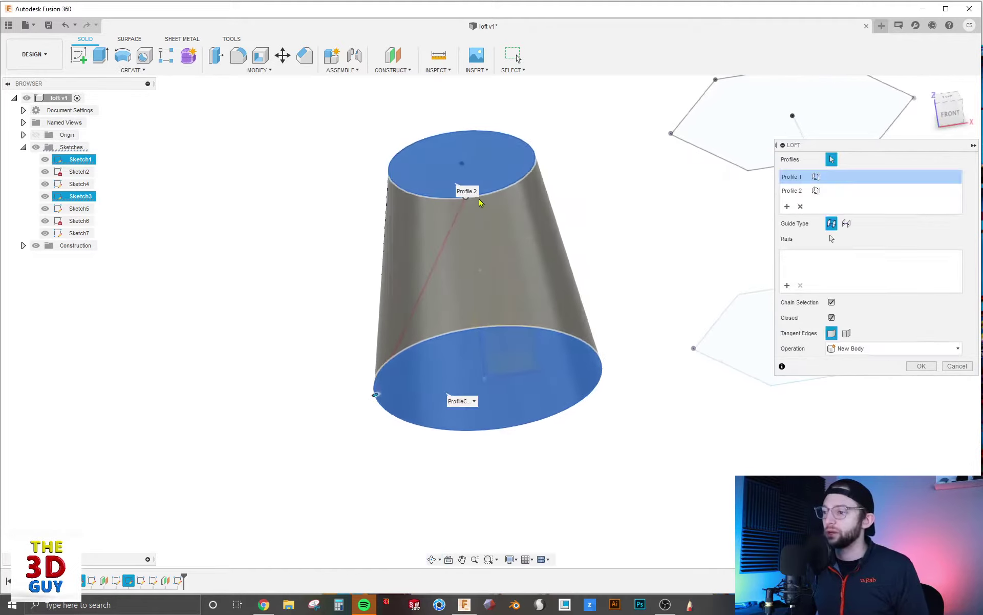
{"action": "left_click_drag", "start_coordinate": [465, 196], "coordinate": [400, 205]}
{"action": "middle_click_drag", "start_coordinate": [527, 213], "coordinate": [545, 210], "text": "shift"}
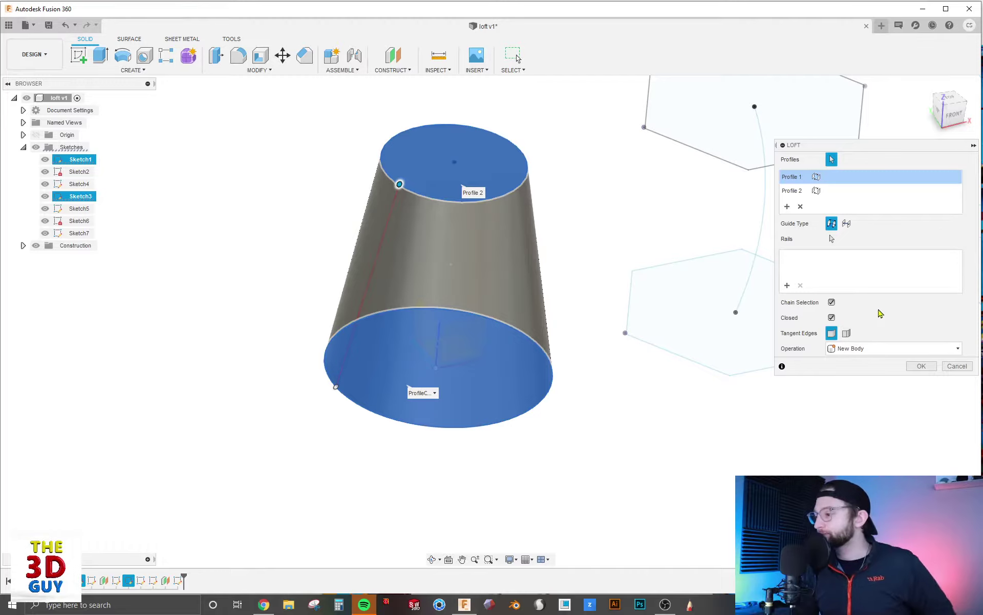
{"action": "left_click", "coordinate": [866, 350]}
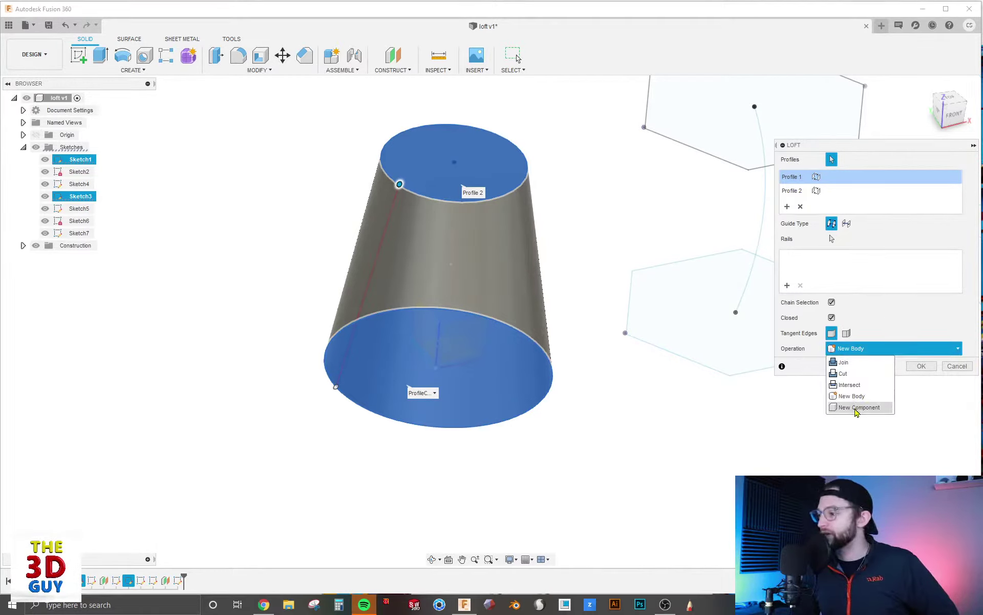
{"action": "left_click", "coordinate": [926, 402]}
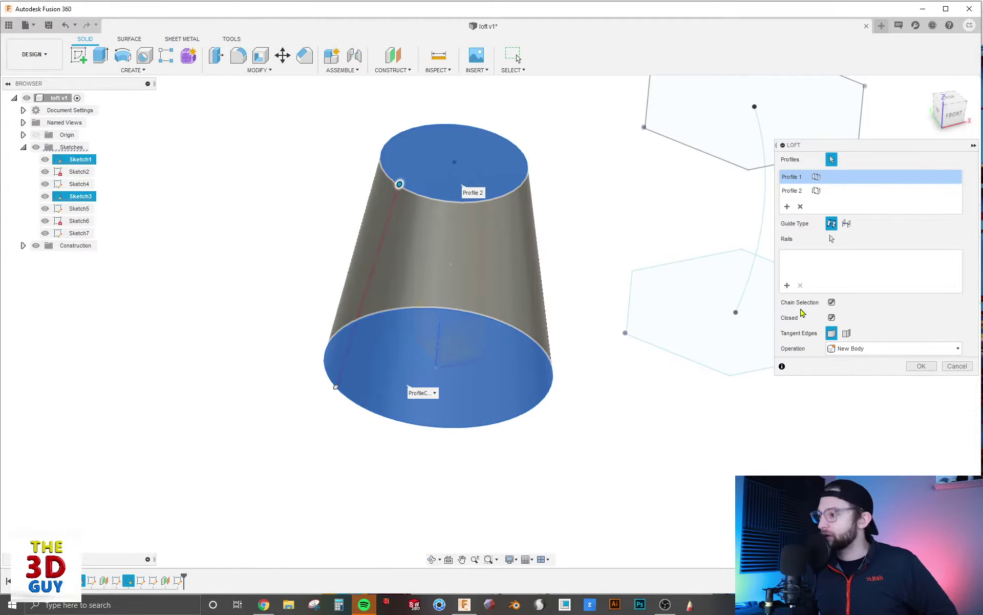
{"action": "left_click", "coordinate": [832, 318]}
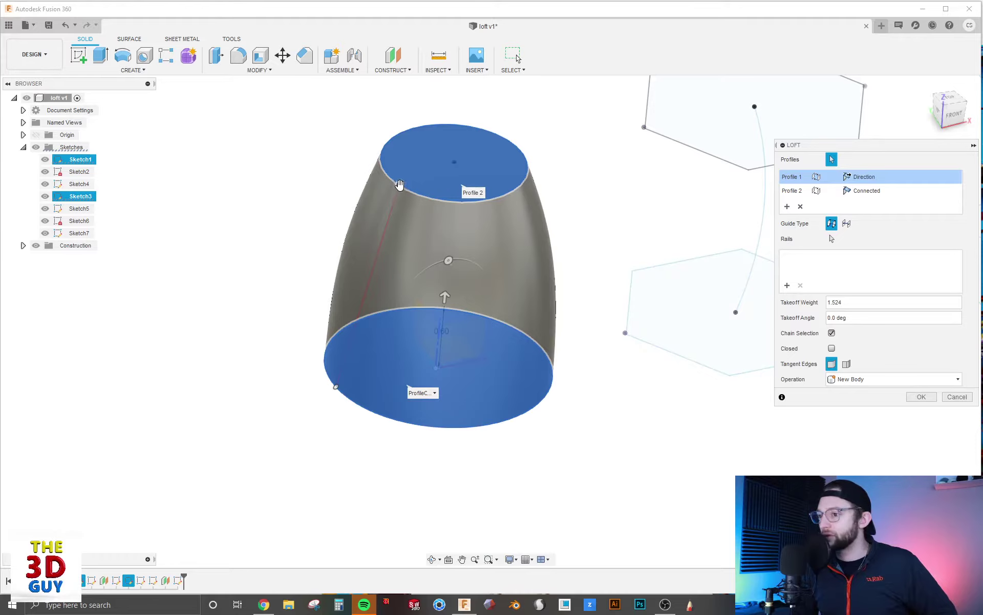
- Shift the upper circle's alignment point along the front edge to pinch the neck, and create the loft as a new body
{"action": "left_click_drag", "start_coordinate": [399, 184], "coordinate": [485, 219]}
{"action": "left_click", "coordinate": [921, 397]}
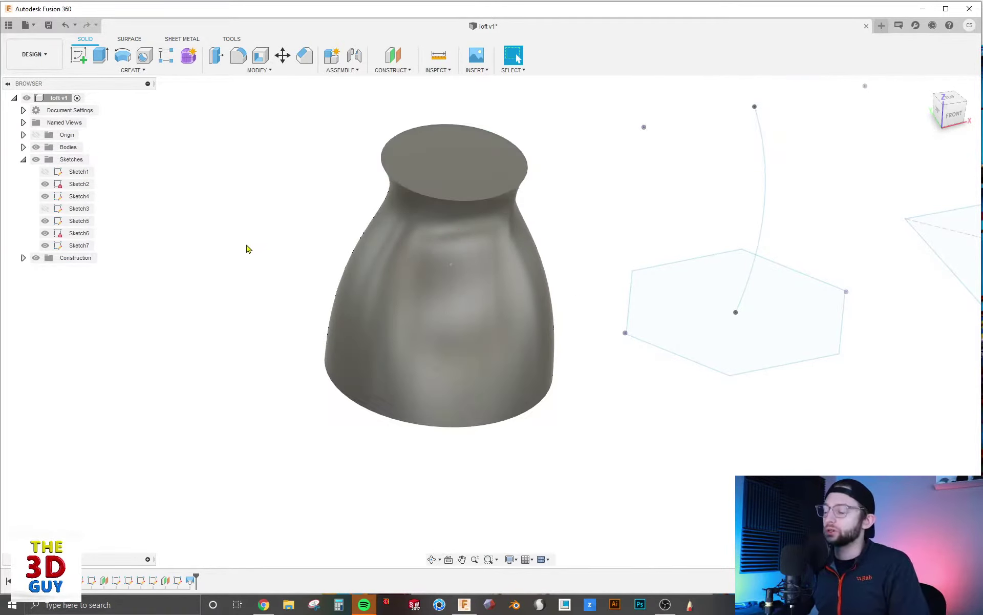
- Make Sketch3 visible again so the upper profiles can be reused
{"action": "scroll", "coordinate": [478, 353], "scroll_direction": "down", "scroll_amount": 3}
{"action": "middle_click_drag", "start_coordinate": [551, 376], "coordinate": [461, 359], "text": "shift"}
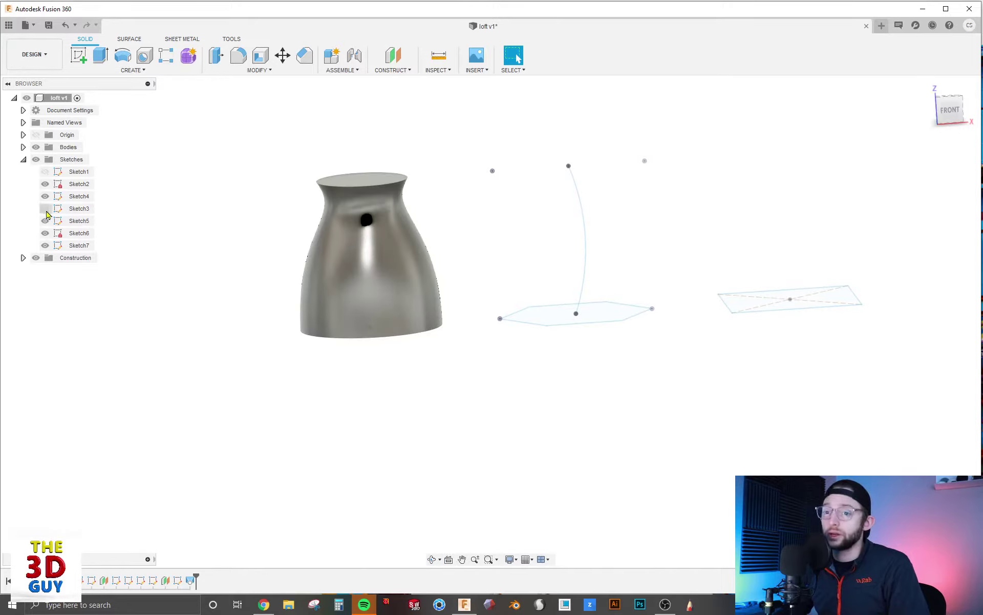
{"action": "left_click", "coordinate": [45, 209]}
- Set up a loft from the lower hexagon to the upper hexagon, using the curved arc between them as the centerline
{"action": "left_click", "coordinate": [132, 70]}
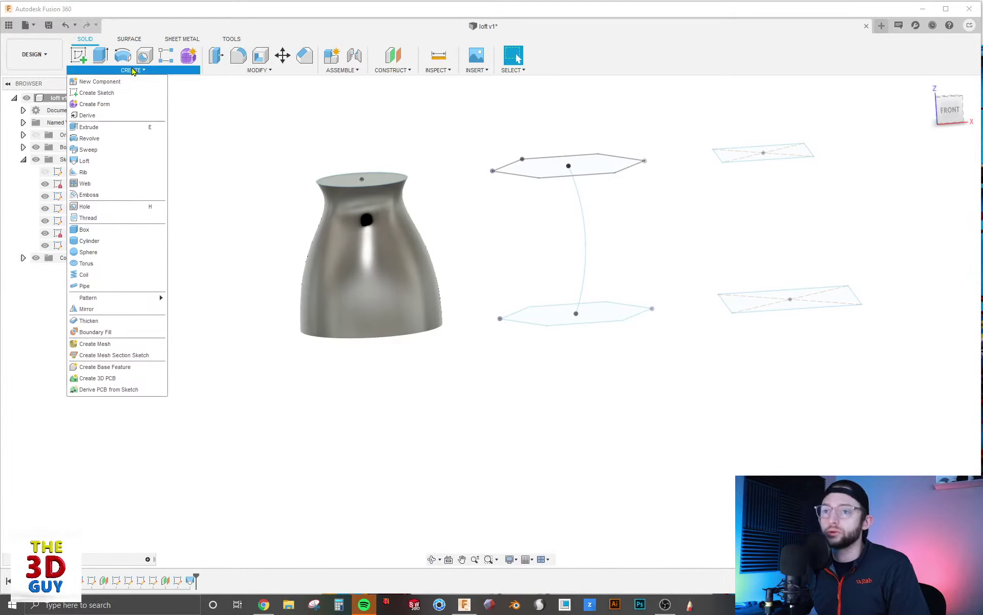
{"action": "left_click", "coordinate": [99, 163]}
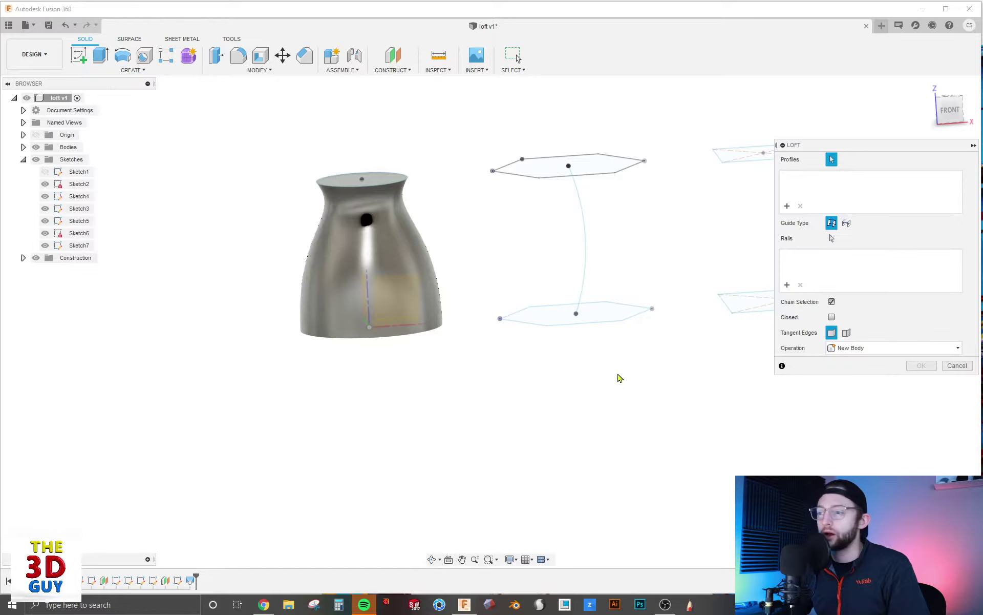
{"action": "middle_click_drag", "start_coordinate": [617, 377], "coordinate": [540, 297], "text": "shift"}
{"action": "left_click", "coordinate": [540, 297]}
{"action": "left_click", "coordinate": [570, 181]}
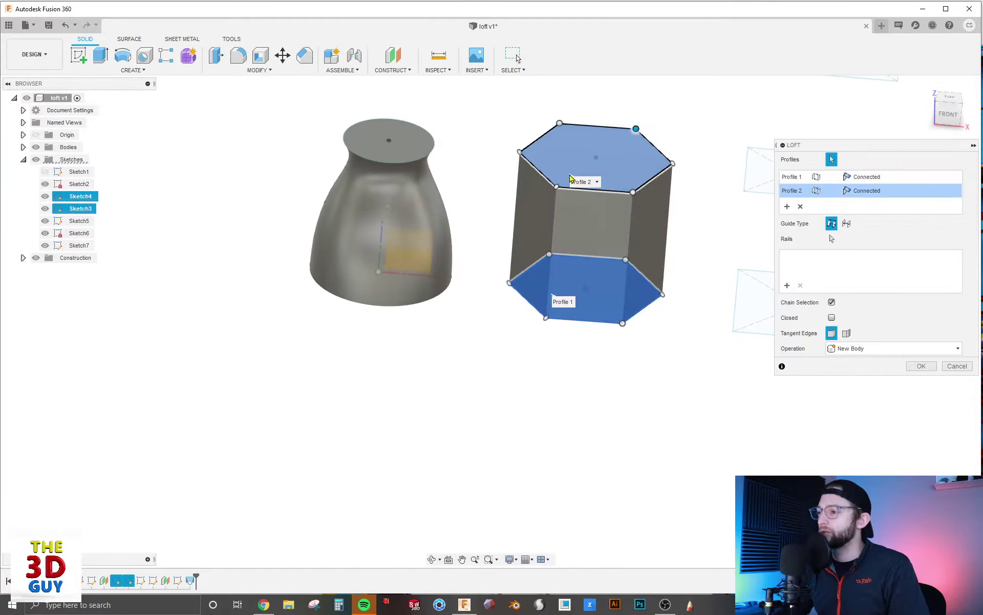
{"action": "scroll", "coordinate": [702, 174], "scroll_direction": "up", "scroll_amount": 3}
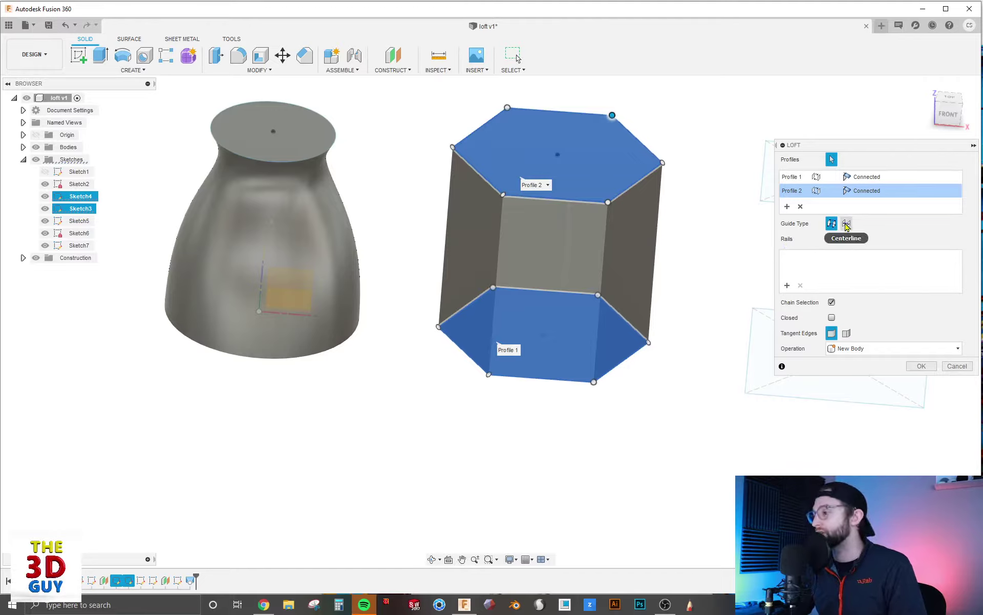
{"action": "left_click", "coordinate": [846, 224]}
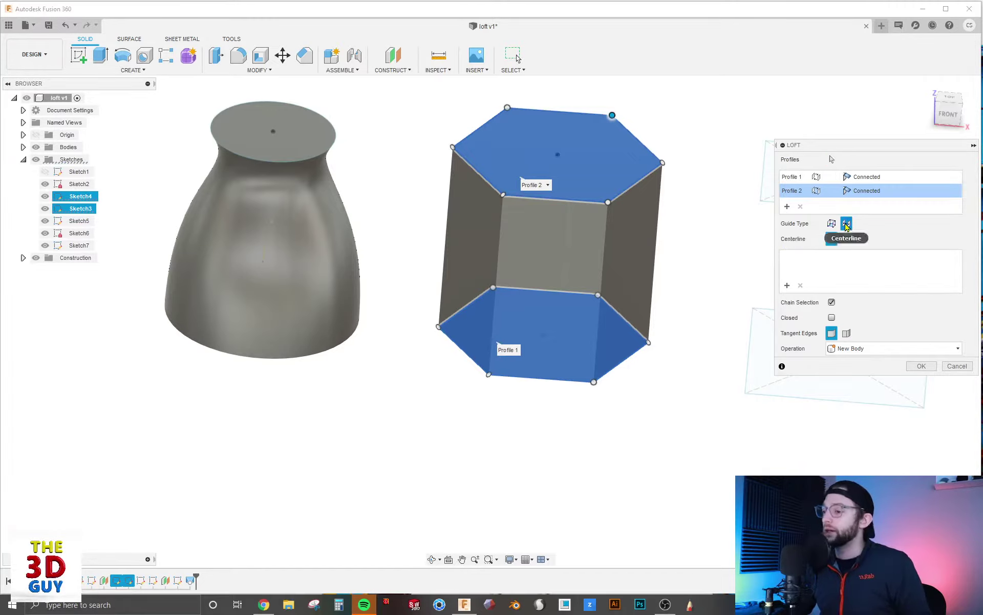
{"action": "left_click", "coordinate": [567, 283]}
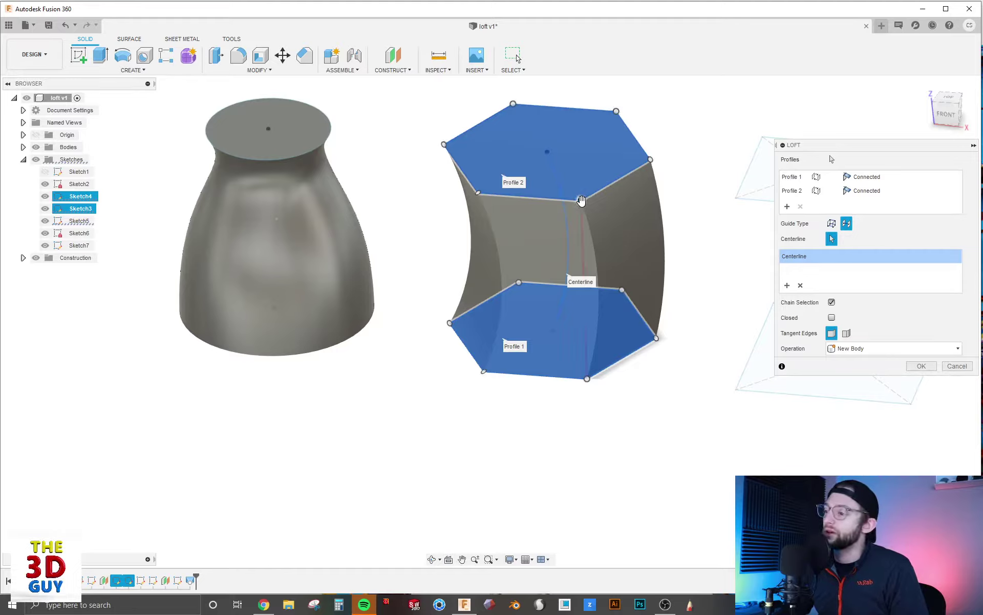
- Twist the hexagonal loft by shifting an alignment point along the upper hexagon's edge, and create it as a new body
{"action": "left_click_drag", "start_coordinate": [582, 201], "coordinate": [474, 183]}
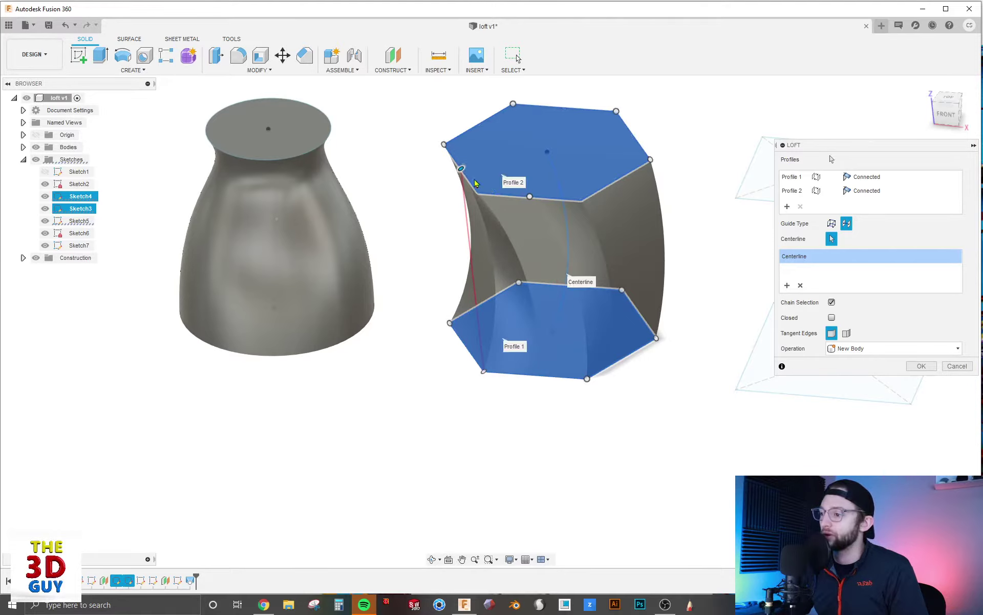
{"action": "middle_click_drag", "start_coordinate": [475, 183], "coordinate": [566, 223], "text": "shift"}
{"action": "scroll", "coordinate": [516, 305], "scroll_direction": "up", "scroll_amount": 3}
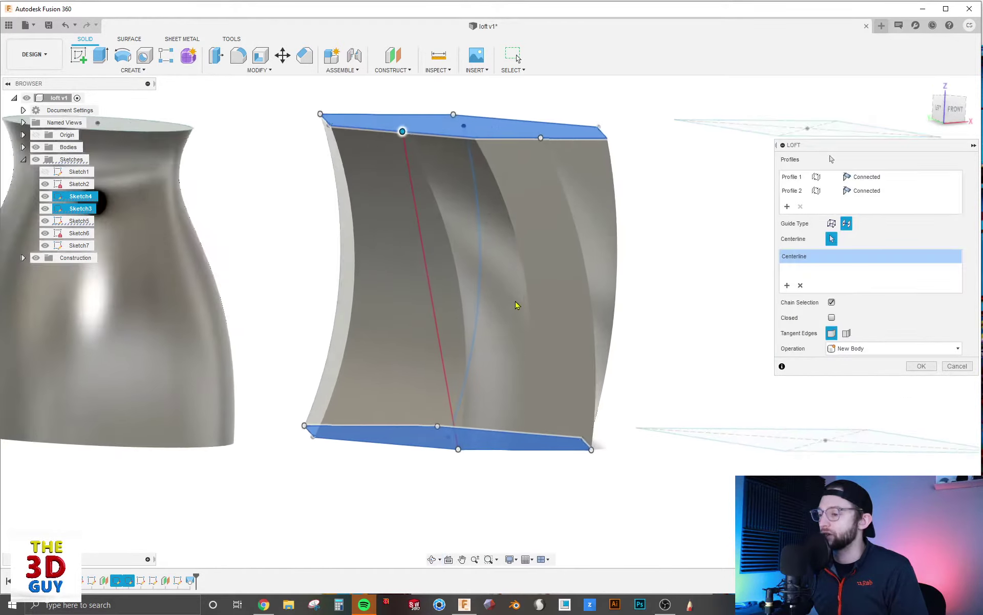
{"action": "middle_click_drag", "start_coordinate": [581, 297], "coordinate": [579, 320], "text": "shift"}
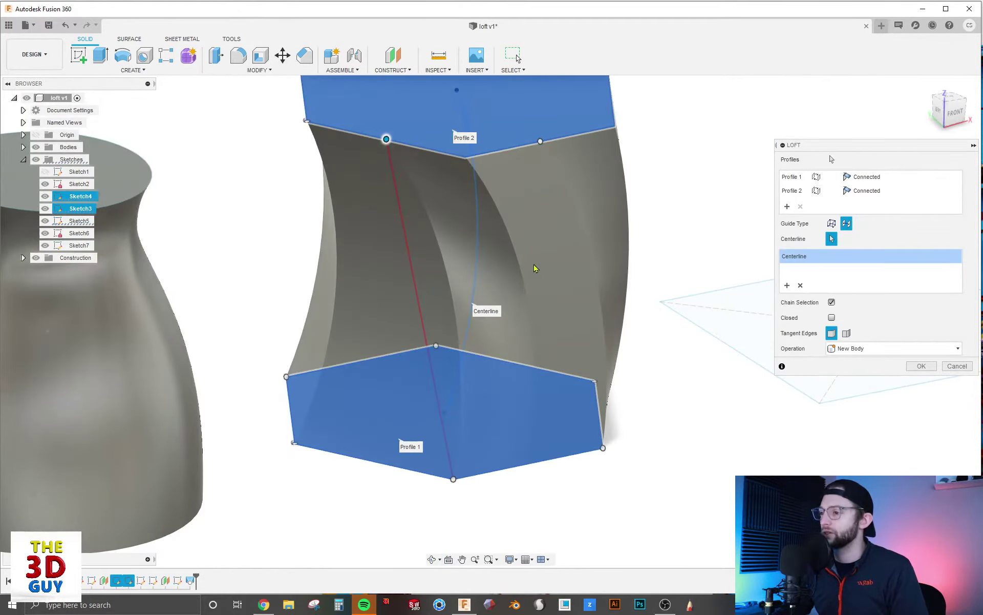
{"action": "middle_click_drag", "start_coordinate": [307, 119], "coordinate": [341, 189], "text": "shift"}
{"action": "left_click_drag", "start_coordinate": [341, 188], "coordinate": [326, 155]}
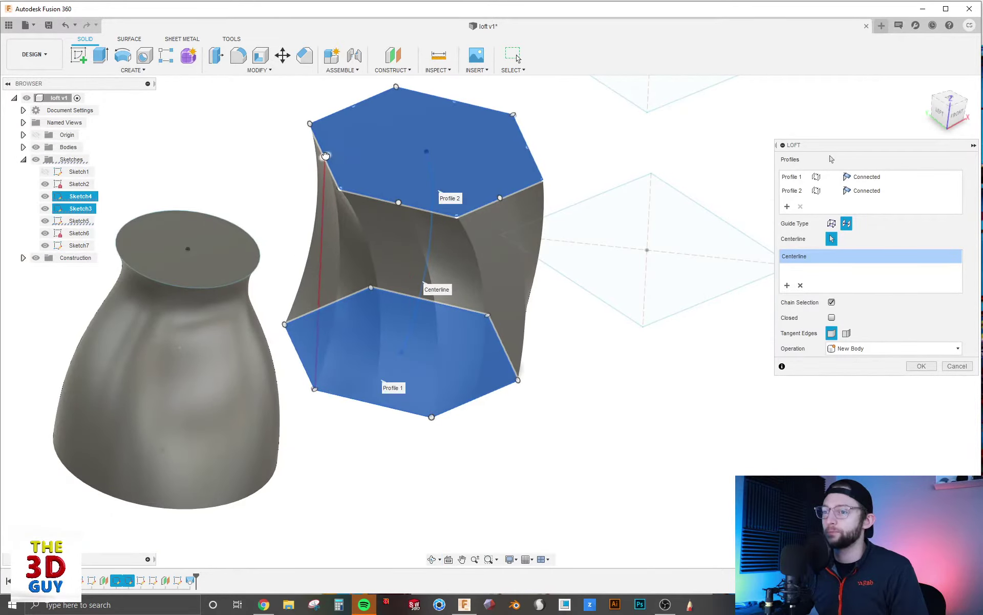
{"action": "scroll", "coordinate": [428, 265], "scroll_direction": "up", "scroll_amount": 3}
{"action": "middle_click_drag", "start_coordinate": [549, 308], "coordinate": [515, 318], "text": "shift"}
{"action": "scroll", "coordinate": [530, 298], "scroll_direction": "down", "scroll_amount": 5}
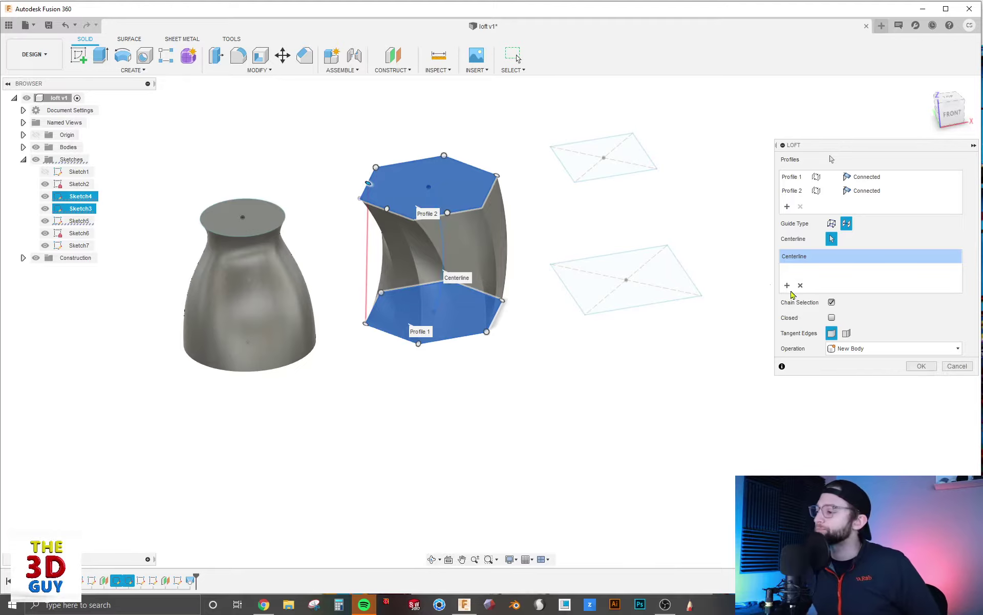
{"action": "left_click", "coordinate": [921, 366]}
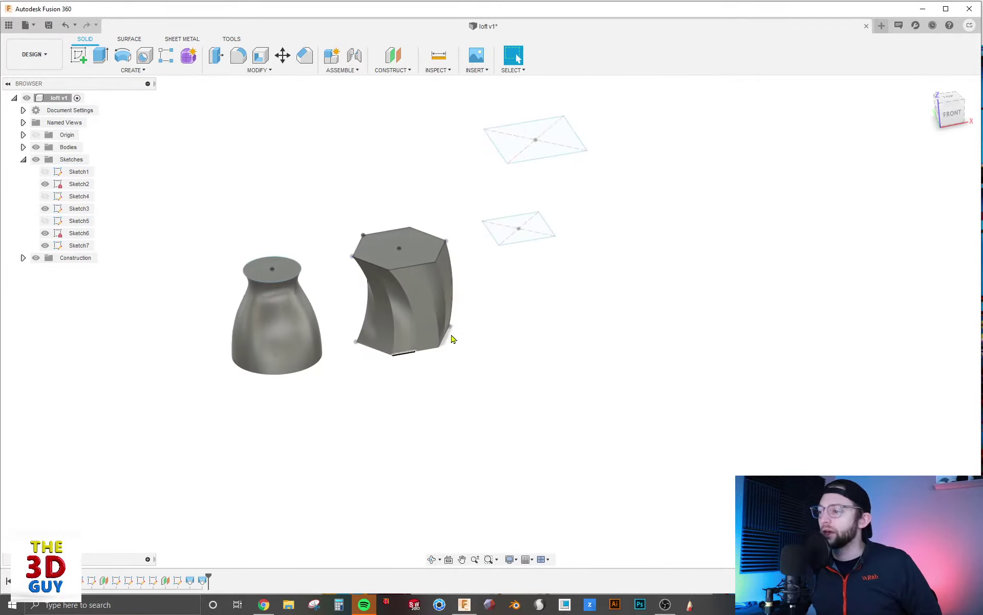
- Make Sketch5, Sketch4 and Sketch1 visible again
{"action": "left_click", "coordinate": [45, 221]}
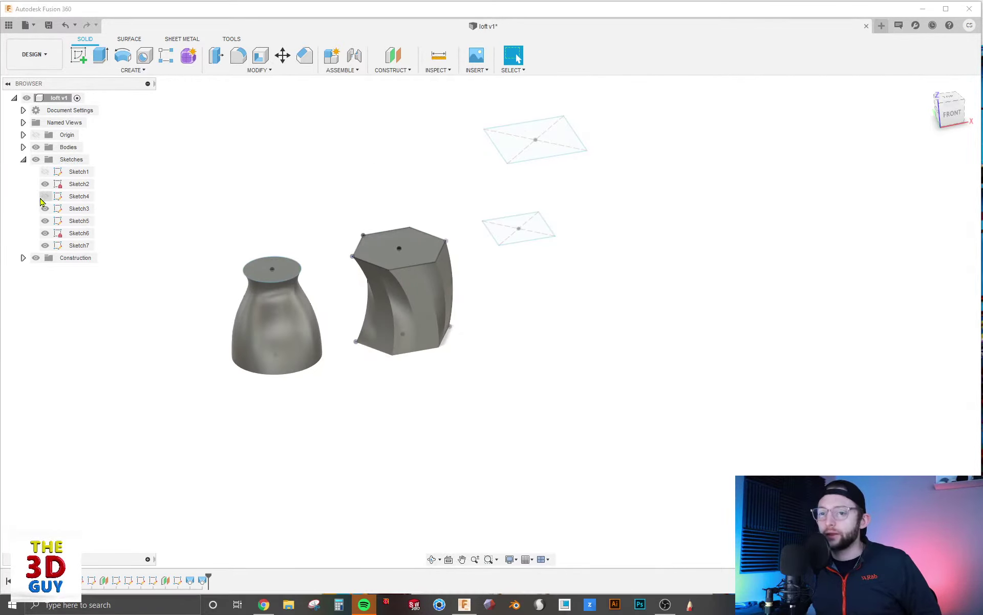
{"action": "left_click", "coordinate": [45, 196]}
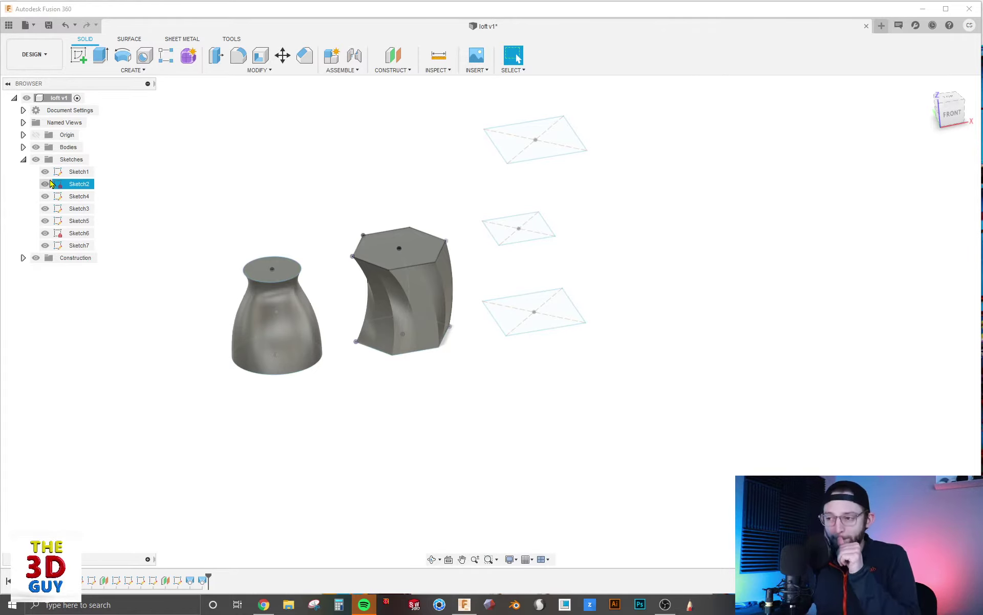
- Start a new sketch on the front origin plane
{"action": "left_click", "coordinate": [78, 55]}
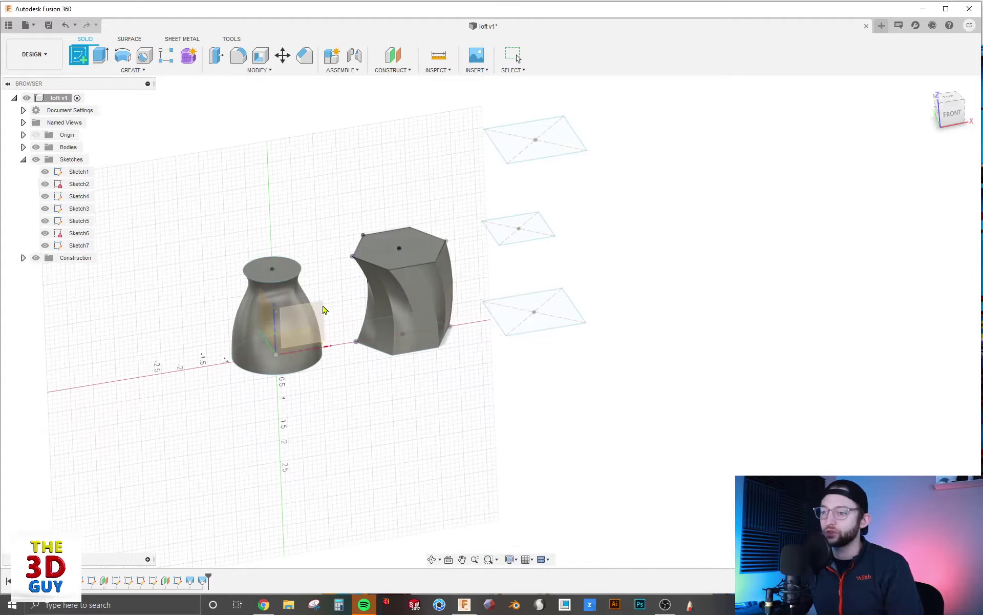
{"action": "left_click", "coordinate": [327, 309]}
{"action": "scroll", "coordinate": [662, 318], "scroll_direction": "up", "scroll_amount": 3}
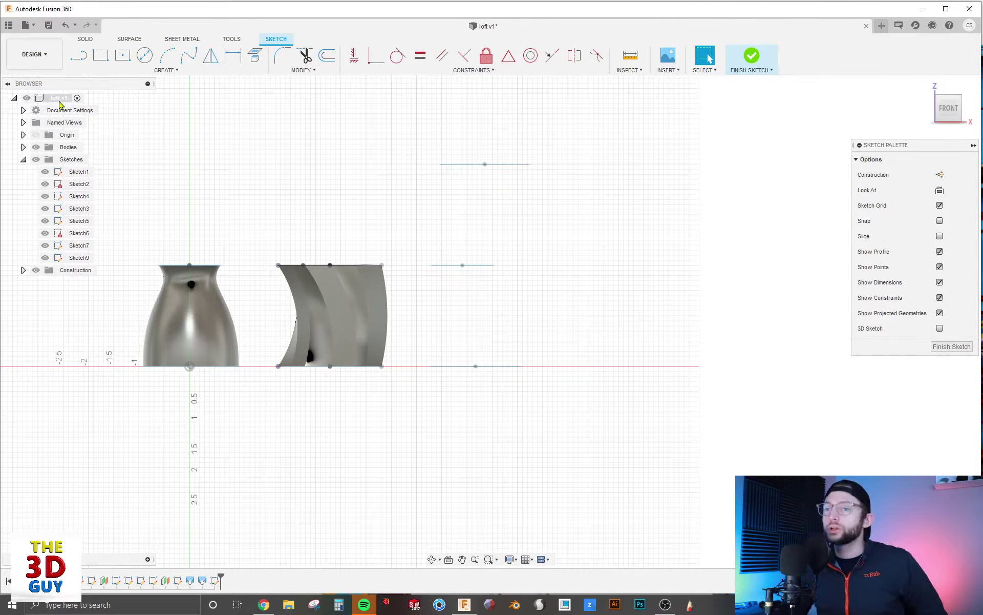
- Use Intersect to add points where the left and right edges of all three rectangles cross the sketch plane
{"action": "left_click", "coordinate": [153, 70]}
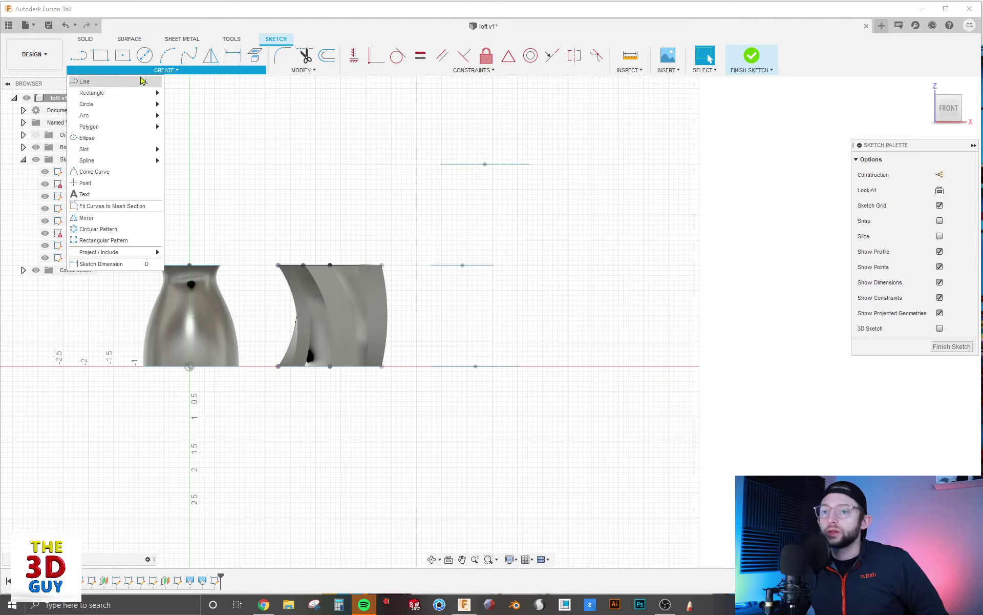
{"action": "mouse_move", "coordinate": [129, 255]}
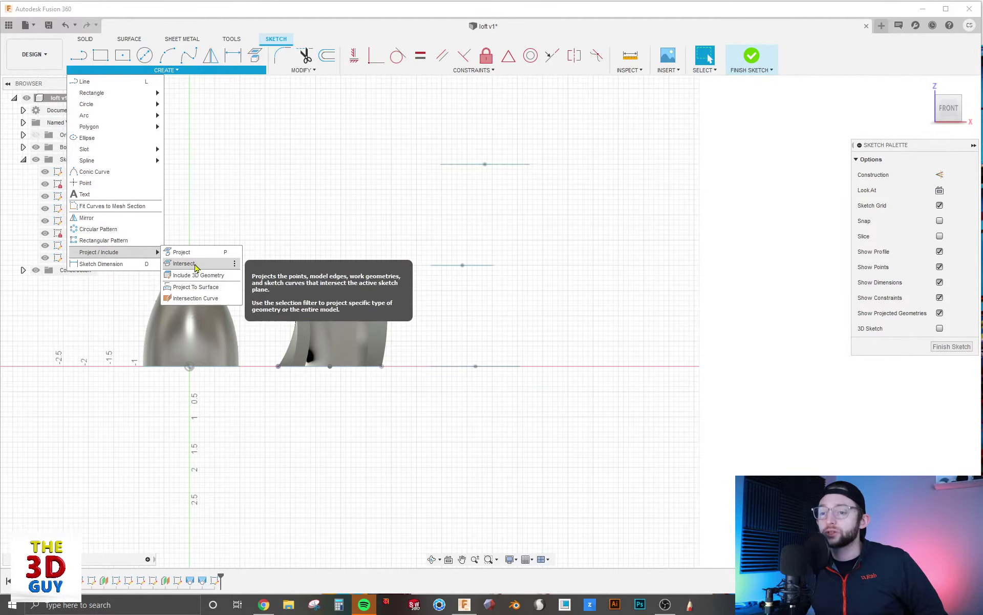
{"action": "left_click", "coordinate": [195, 266]}
{"action": "middle_click_drag", "start_coordinate": [538, 279], "coordinate": [469, 368], "text": "shift"}
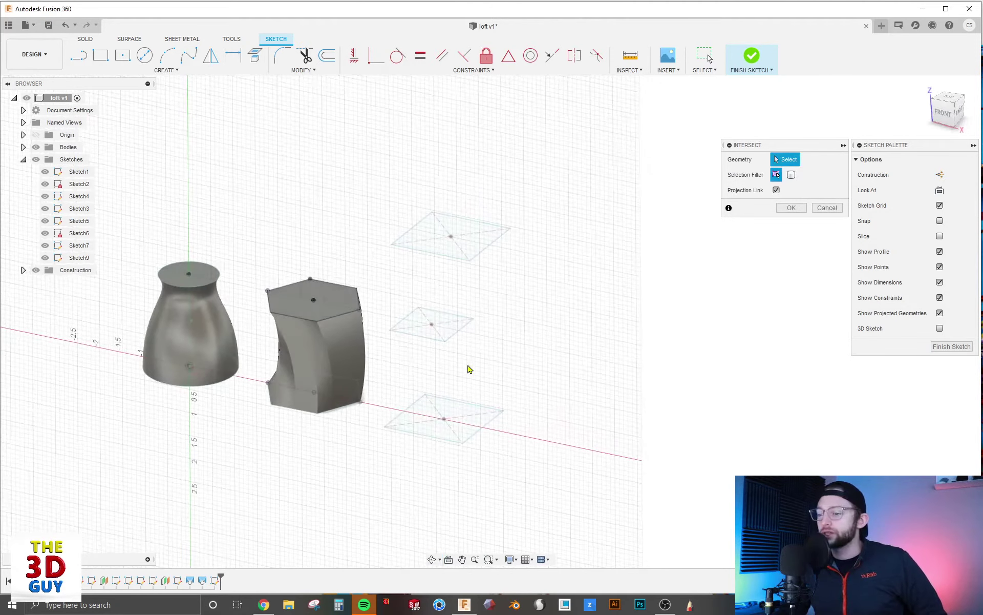
{"action": "left_click", "coordinate": [414, 407]}
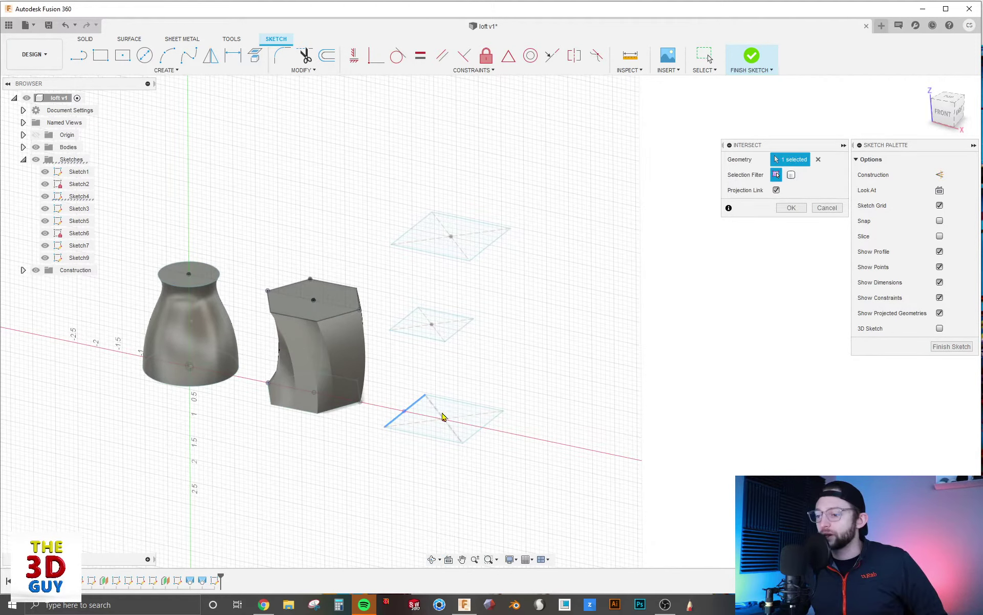
{"action": "left_click", "coordinate": [488, 423]}
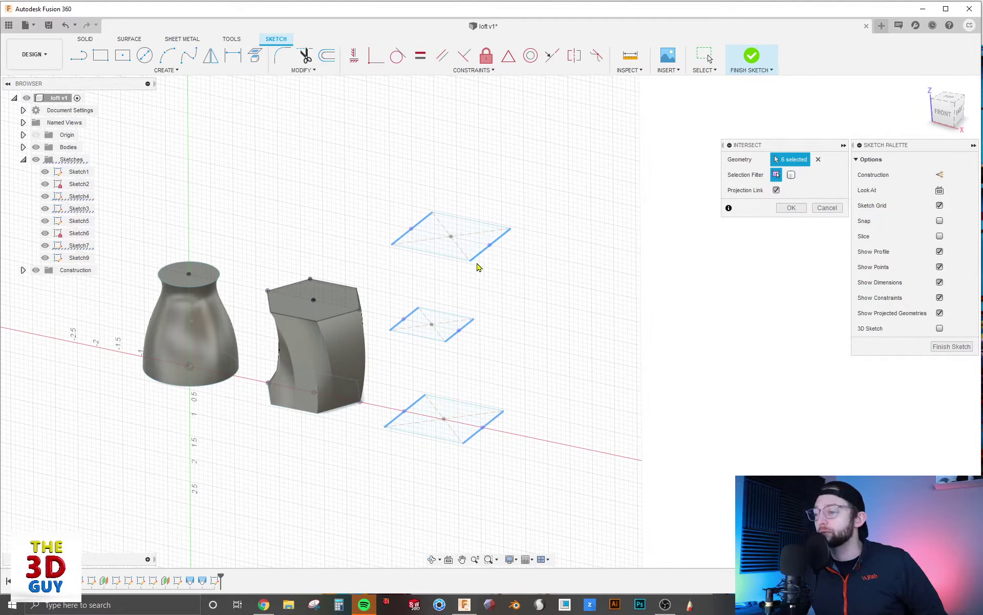
{"action": "left_click", "coordinate": [791, 208]}
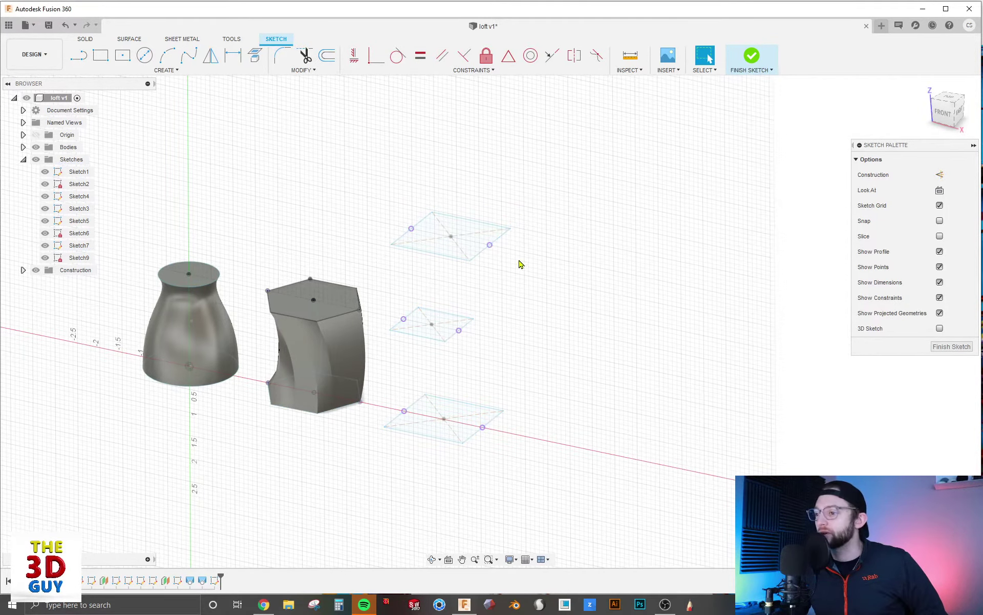
- Draw a fit point spline through the left intersection points of the three rectangles, bowing outward between the lower and middle ones
{"action": "scroll", "coordinate": [521, 263], "scroll_direction": "down", "scroll_amount": 2}
{"action": "scroll", "coordinate": [521, 381], "scroll_direction": "up", "scroll_amount": 4}
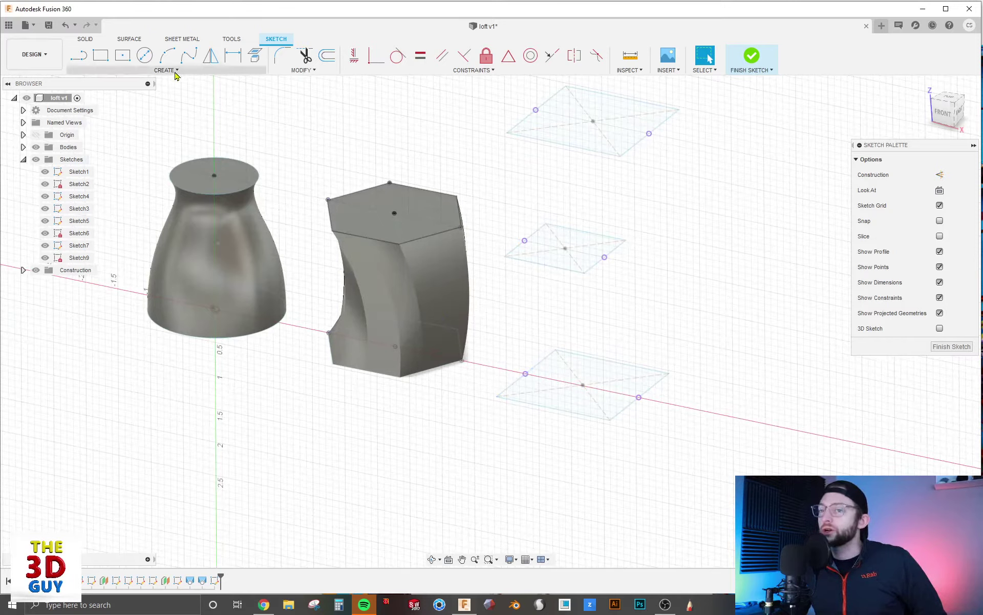
{"action": "left_click", "coordinate": [187, 62]}
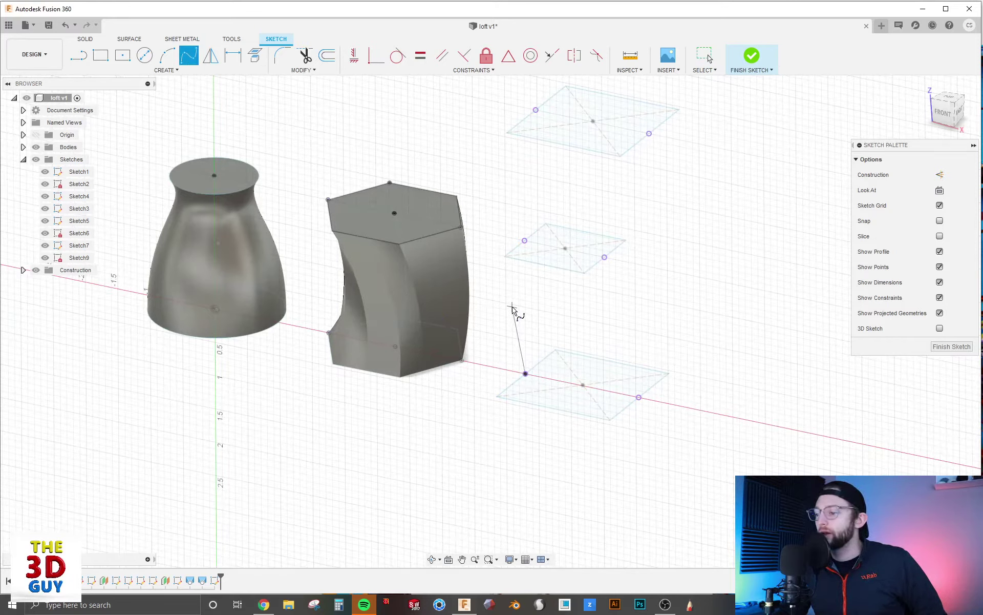
{"action": "left_click", "coordinate": [512, 307]}
{"action": "left_click", "coordinate": [524, 241]}
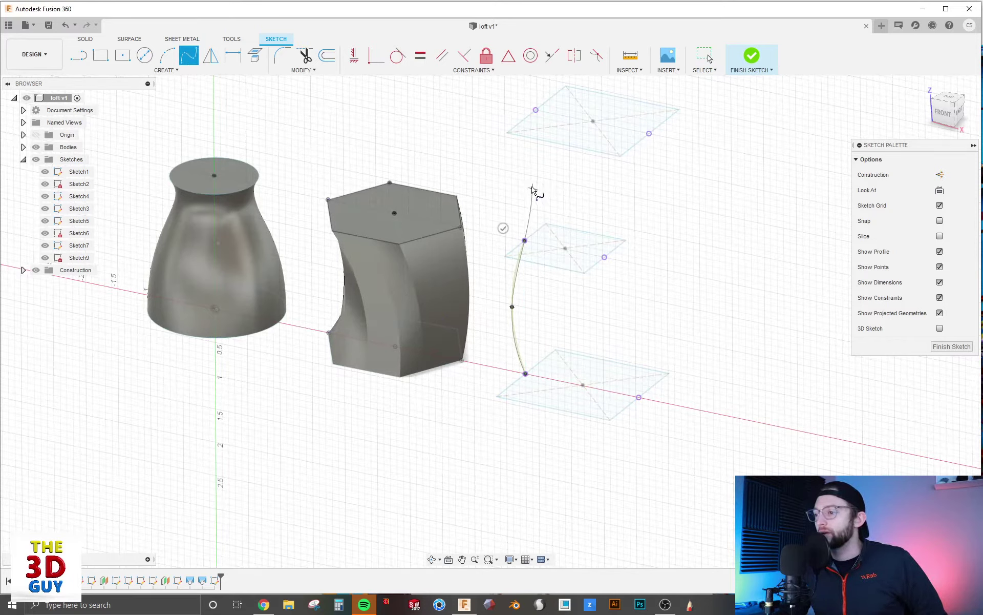
{"action": "left_click", "coordinate": [535, 109]}
{"action": "key", "text": "Return"}
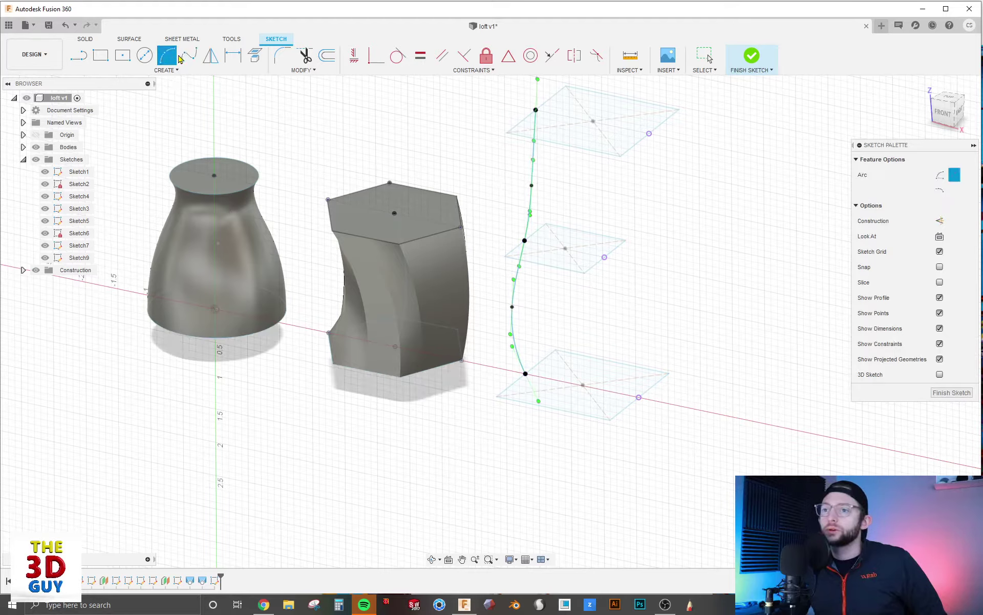
- Draw a spline through the right intersection points, bulging outward above the middle rectangle and curving inward below it, and finish the sketch
{"action": "left_click", "coordinate": [649, 134]}
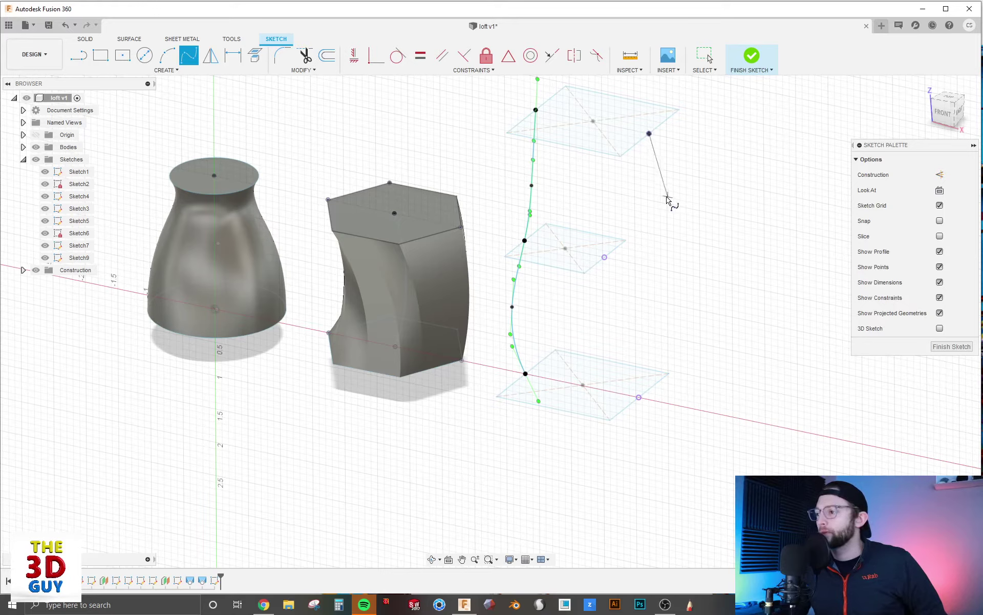
{"action": "left_click", "coordinate": [604, 257]}
{"action": "left_click", "coordinate": [605, 304]}
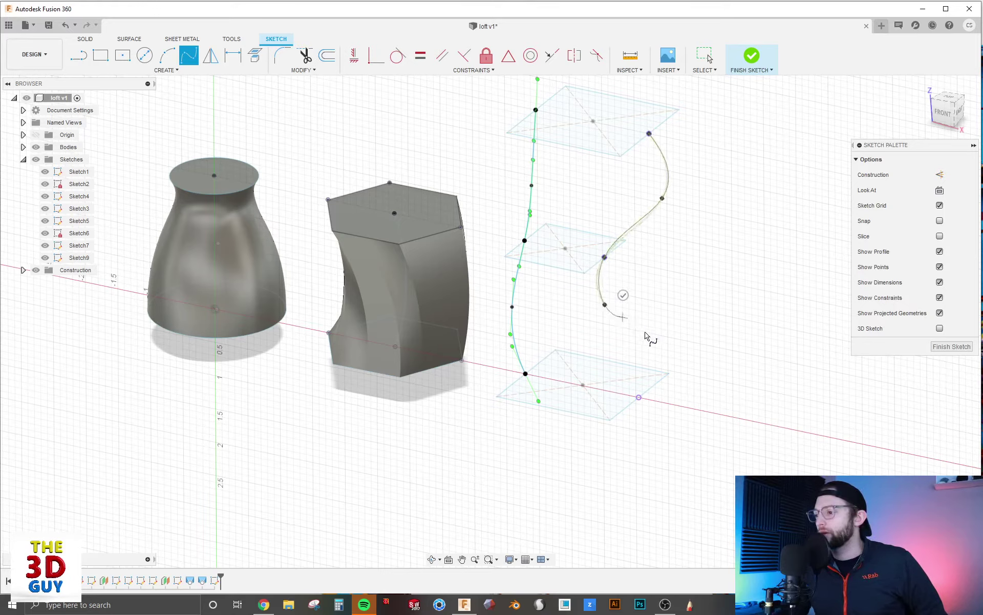
{"action": "left_click", "coordinate": [639, 397]}
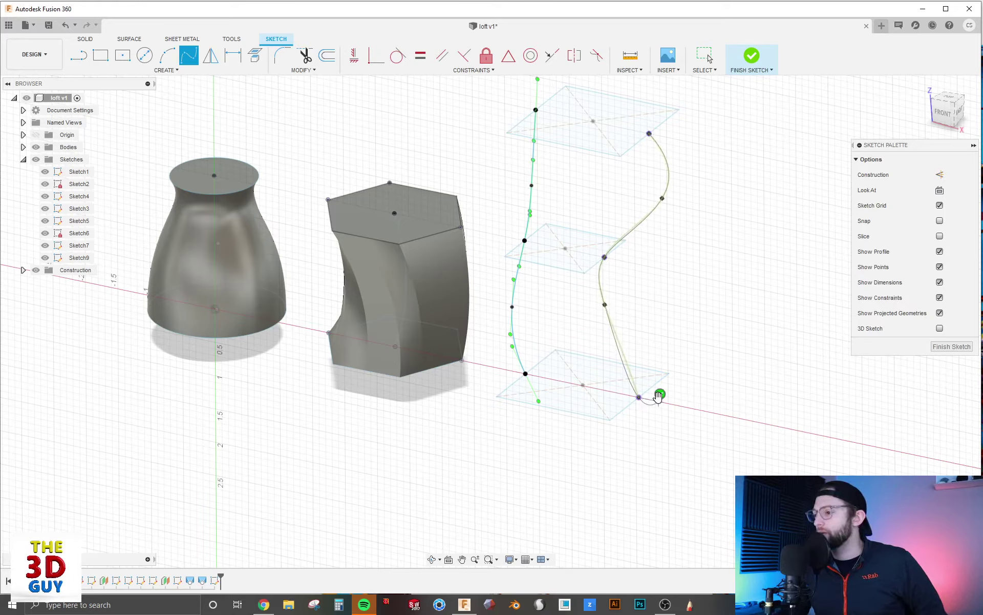
{"action": "left_click", "coordinate": [660, 393]}
{"action": "left_click", "coordinate": [753, 58]}
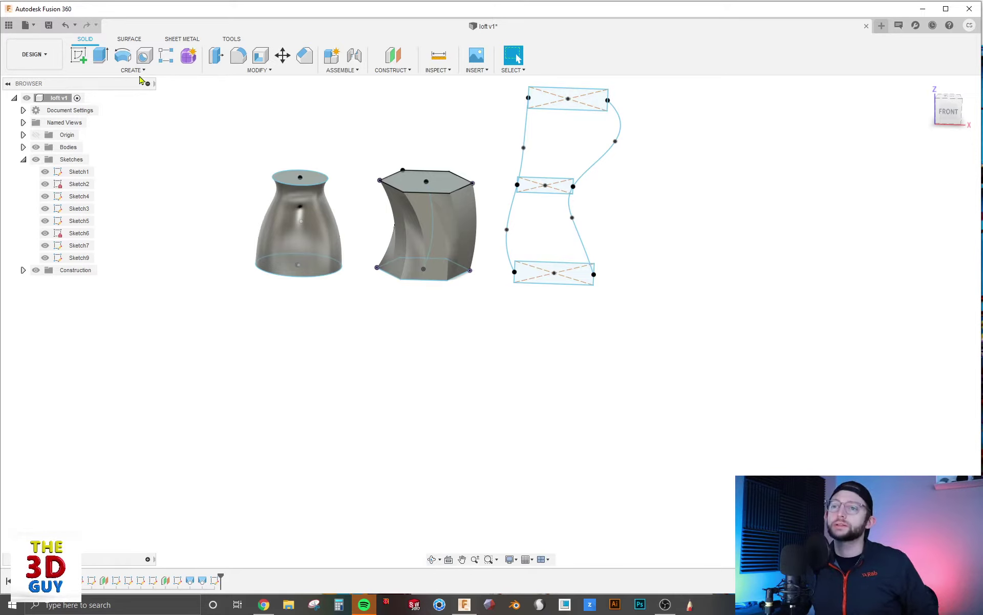
- Set up a loft through the lower, middle and upper rectangles as its three profiles
{"action": "left_click", "coordinate": [134, 70]}
{"action": "left_click", "coordinate": [95, 164]}
{"action": "scroll", "coordinate": [558, 328], "scroll_direction": "down", "scroll_amount": 2}
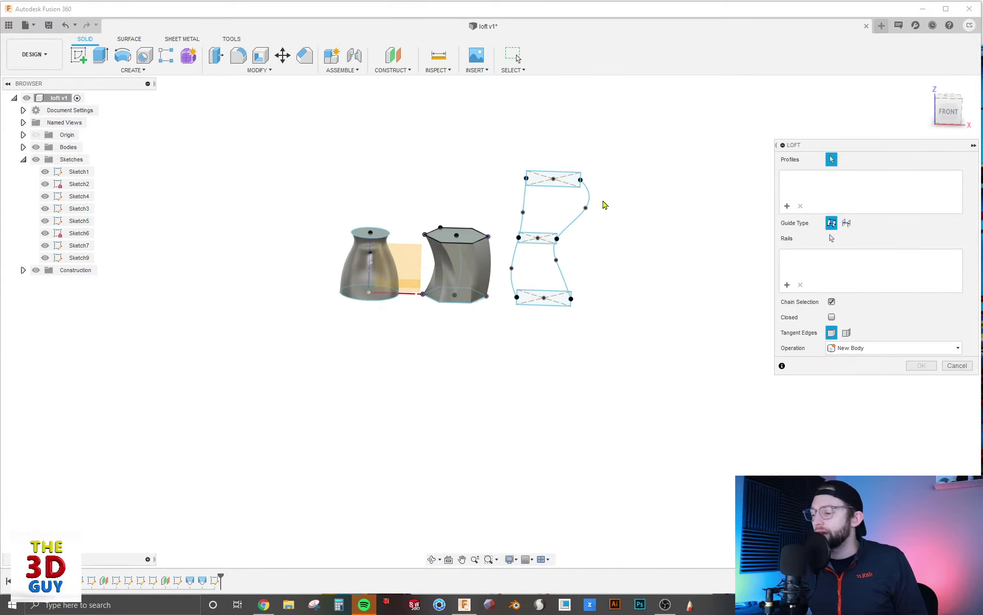
{"action": "scroll", "coordinate": [603, 202], "scroll_direction": "up", "scroll_amount": 3}
{"action": "left_click", "coordinate": [516, 372]}
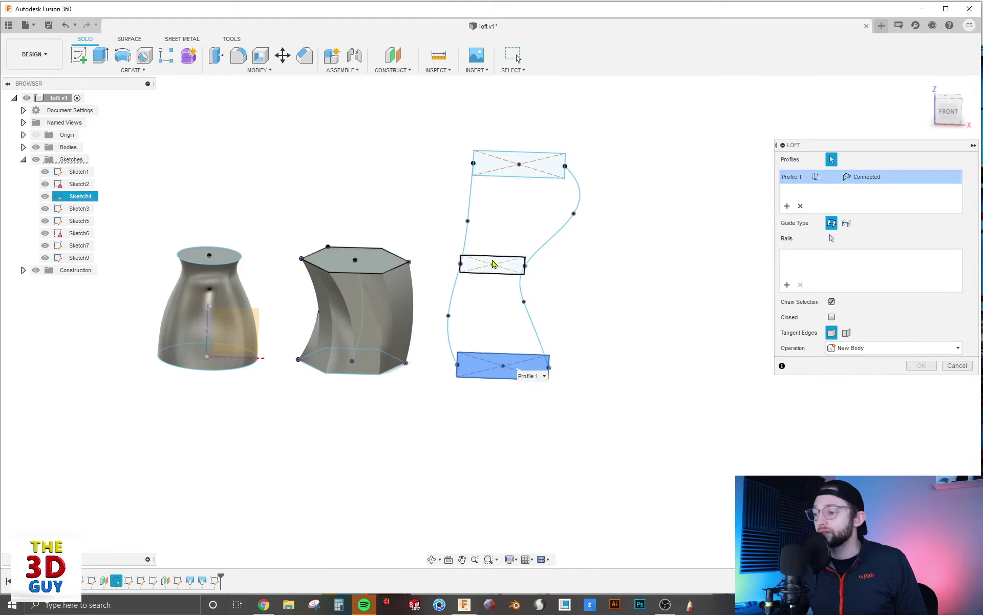
{"action": "left_click", "coordinate": [489, 262]}
{"action": "left_click", "coordinate": [500, 171]}
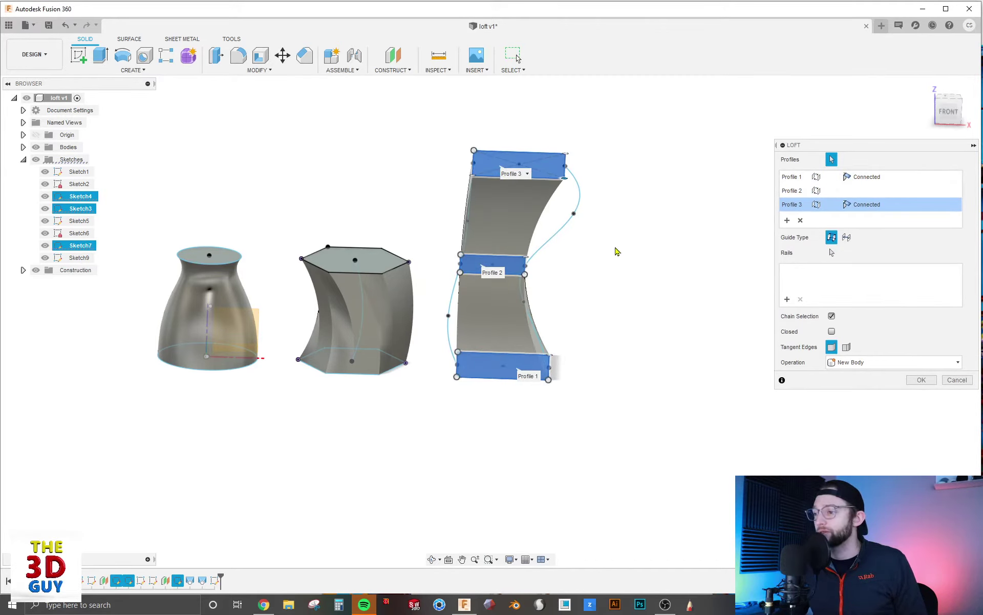
- Add the right spline and the left spline to the loft as guide rails
{"action": "mouse_move", "coordinate": [615, 248]}
{"action": "middle_mouse_down", "text": "shift"}
{"action": "mouse_move", "coordinate": [605, 257]}
{"action": "mouse_move", "coordinate": [618, 268]}
{"action": "middle_mouse_up", "text": "shift"}
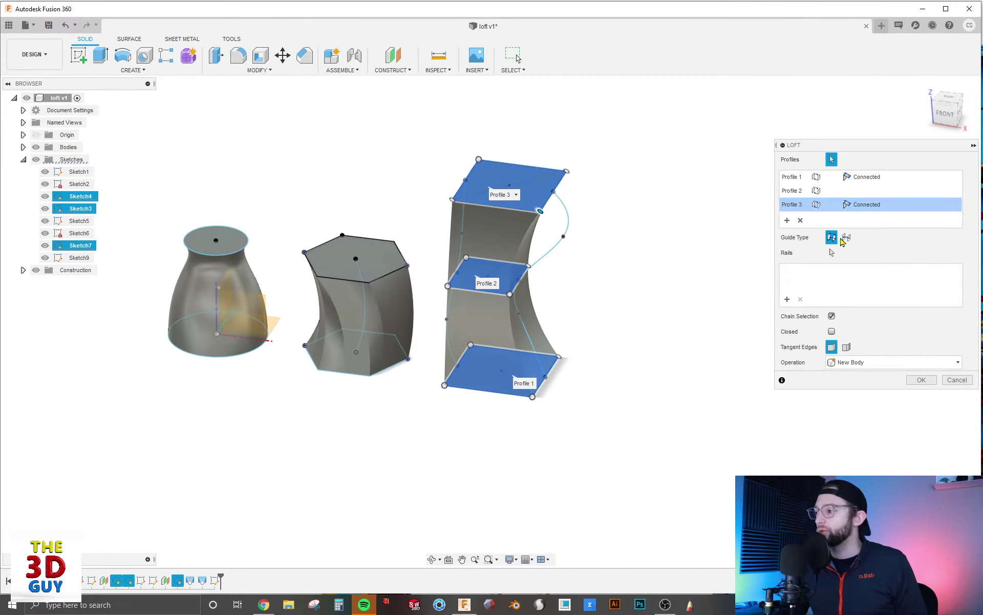
{"action": "left_click", "coordinate": [787, 304]}
{"action": "left_click", "coordinate": [547, 250]}
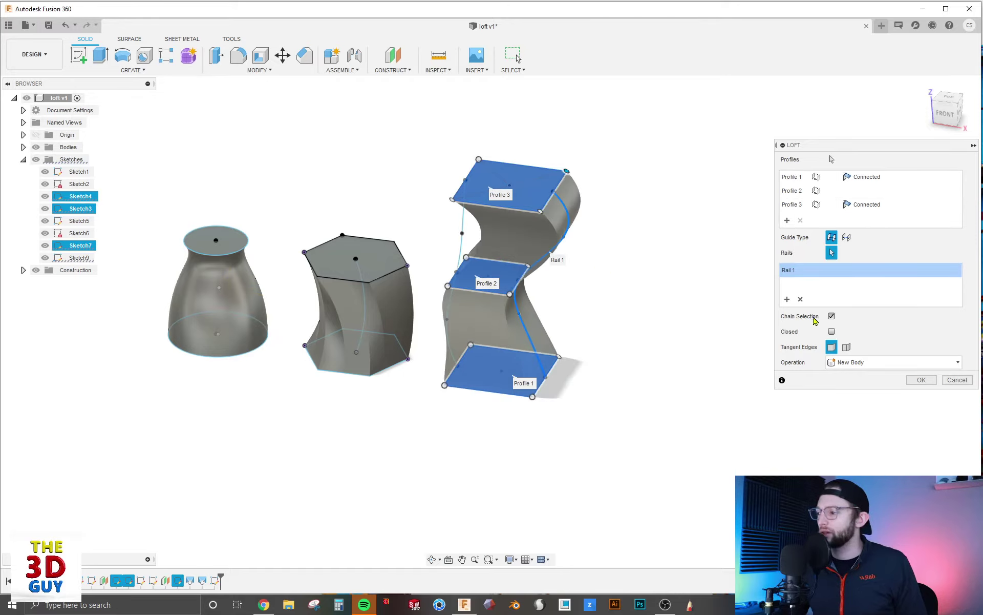
{"action": "left_click", "coordinate": [465, 250]}
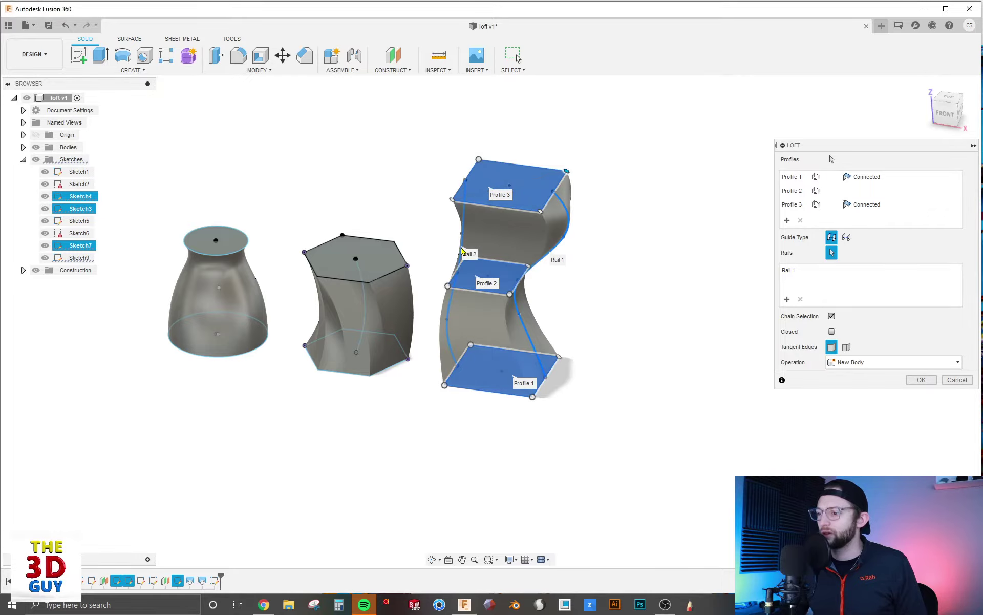
- Check the rail-guided loft from several sides and create it as a new body
{"action": "middle_click_drag", "start_coordinate": [637, 343], "coordinate": [608, 329], "text": "shift"}
{"action": "scroll", "coordinate": [502, 195], "scroll_direction": "up", "scroll_amount": 3}
{"action": "middle_click_drag", "start_coordinate": [501, 195], "coordinate": [594, 257], "text": "shift"}
{"action": "scroll", "coordinate": [527, 185], "scroll_direction": "down", "scroll_amount": 5}
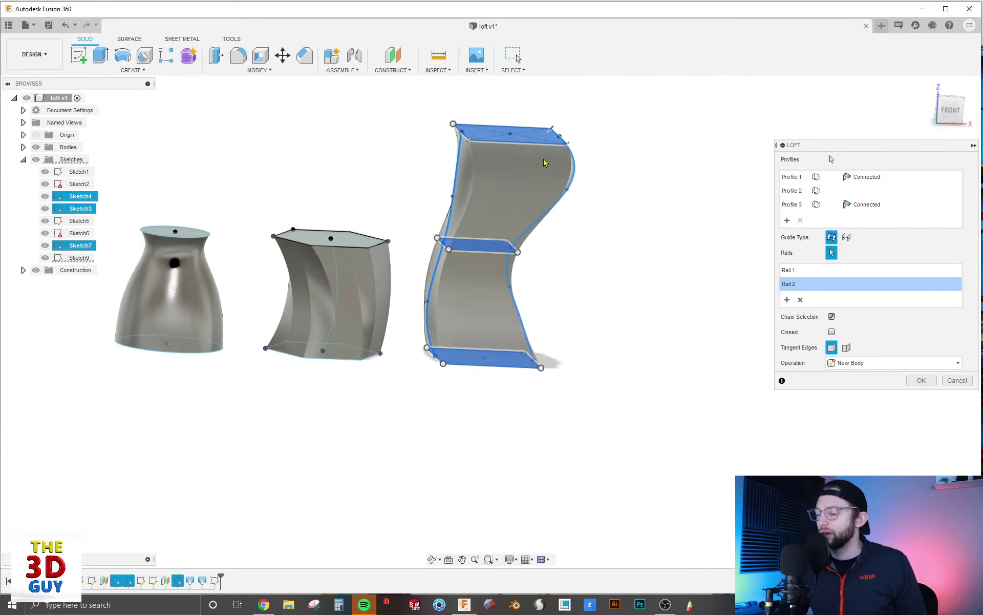
{"action": "middle_click_drag", "start_coordinate": [546, 161], "coordinate": [647, 230], "text": "shift"}
{"action": "left_click", "coordinate": [921, 381]}
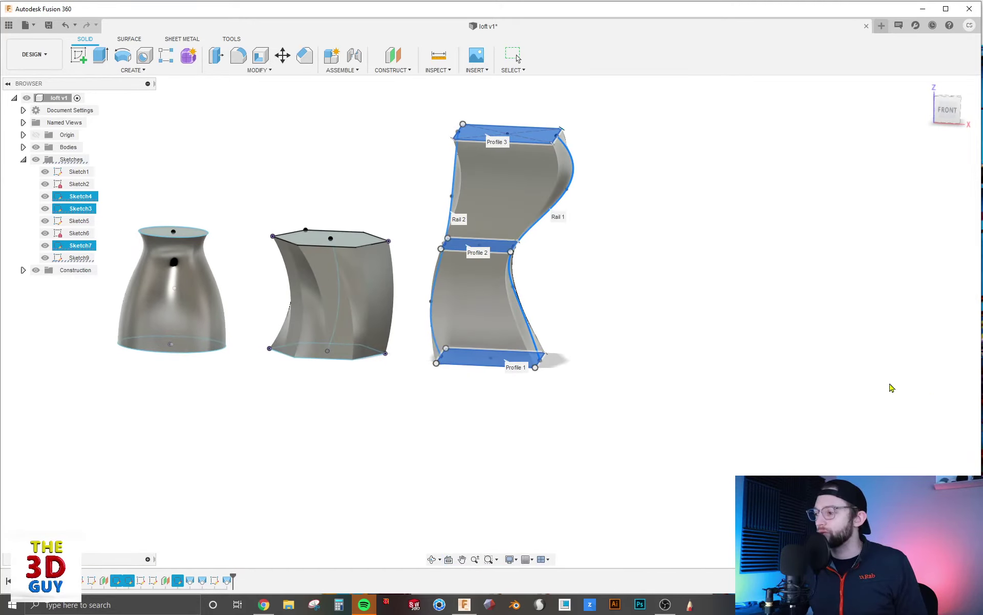
{"action": "middle_click_drag", "start_coordinate": [889, 388], "coordinate": [605, 311], "text": "shift"}
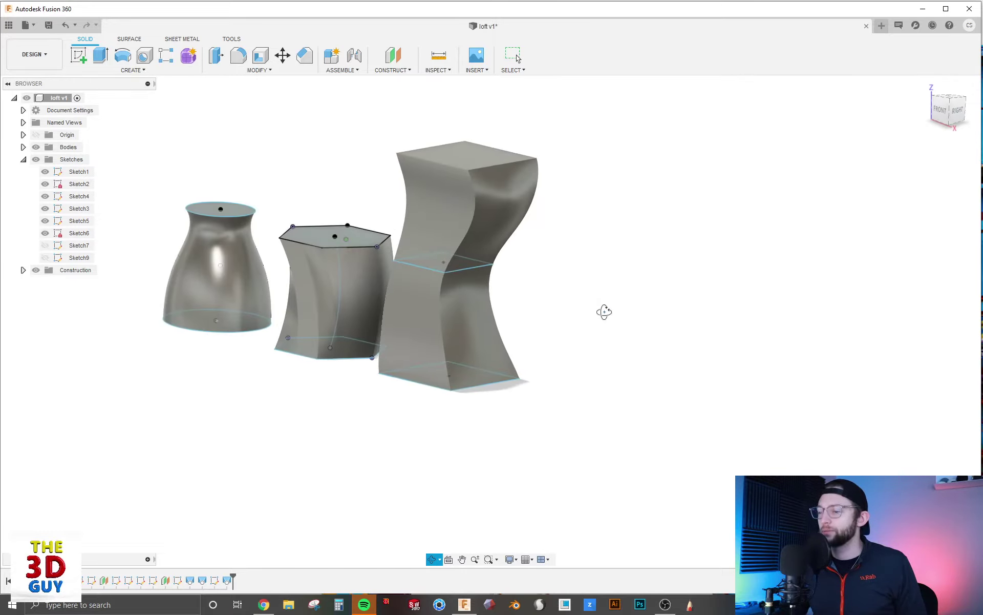